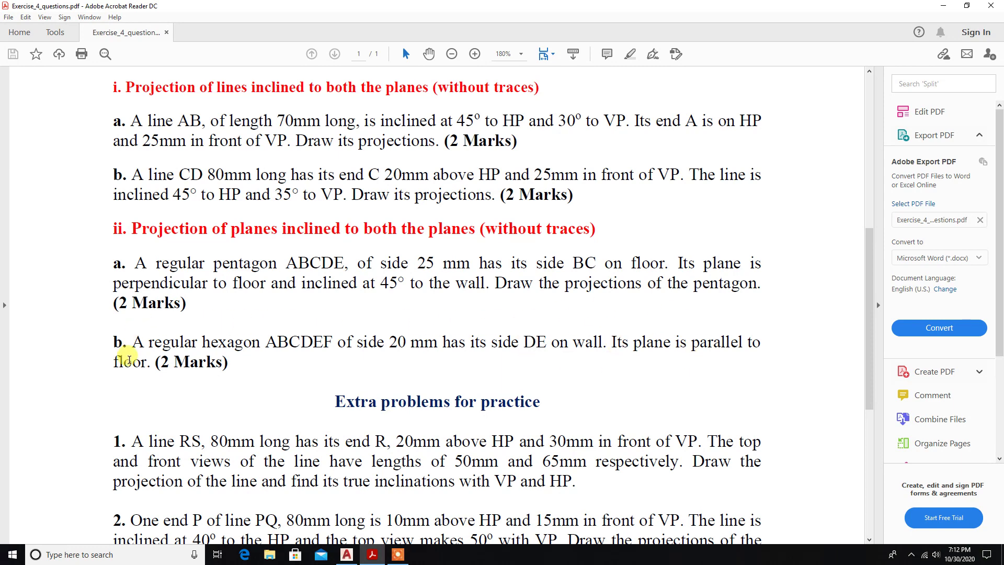
Switch to AutoCAD and configure the drawing units with length precision 0 and millimeters as the insertion scale
click(347, 554)
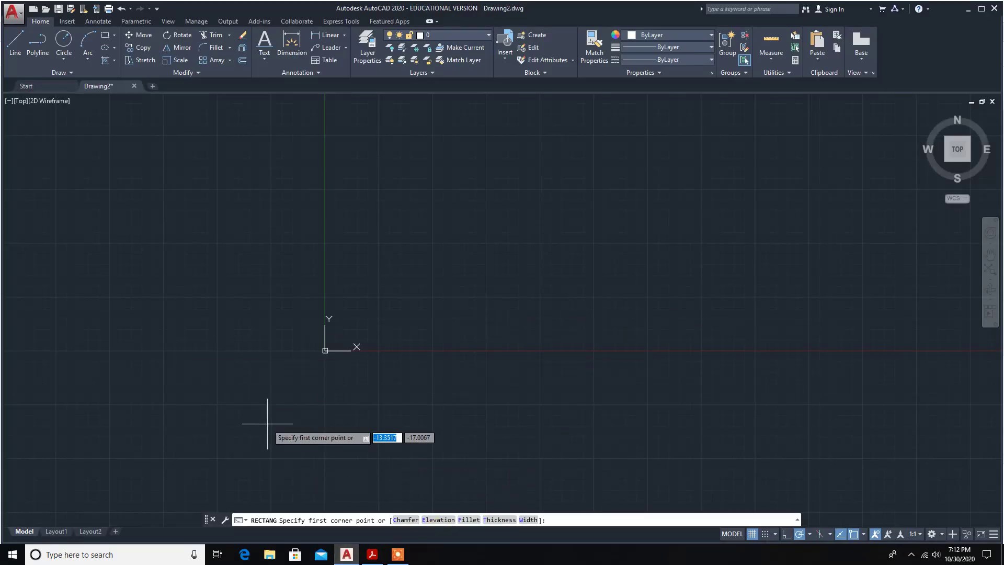
key(Escape)
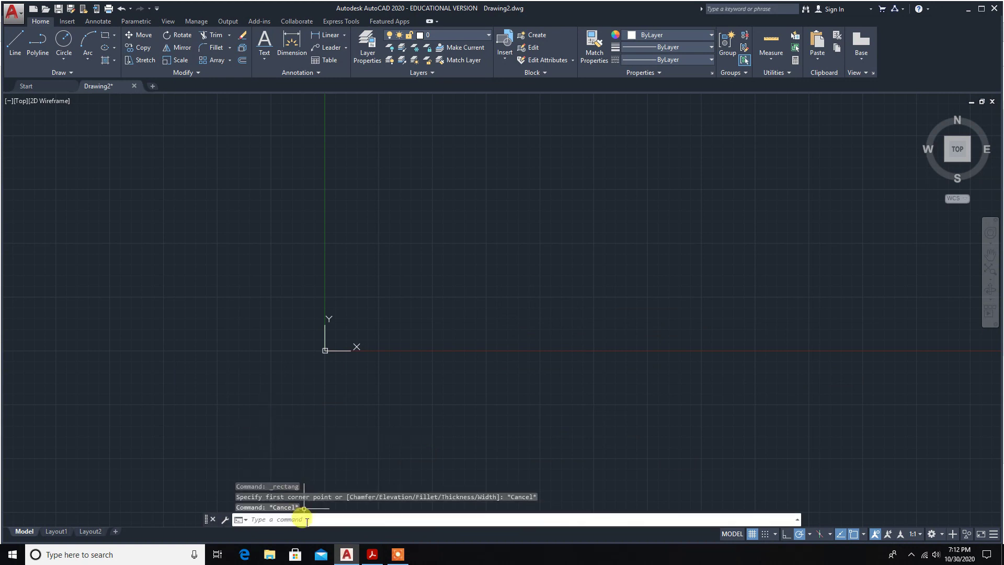
text(units)
key(Return)
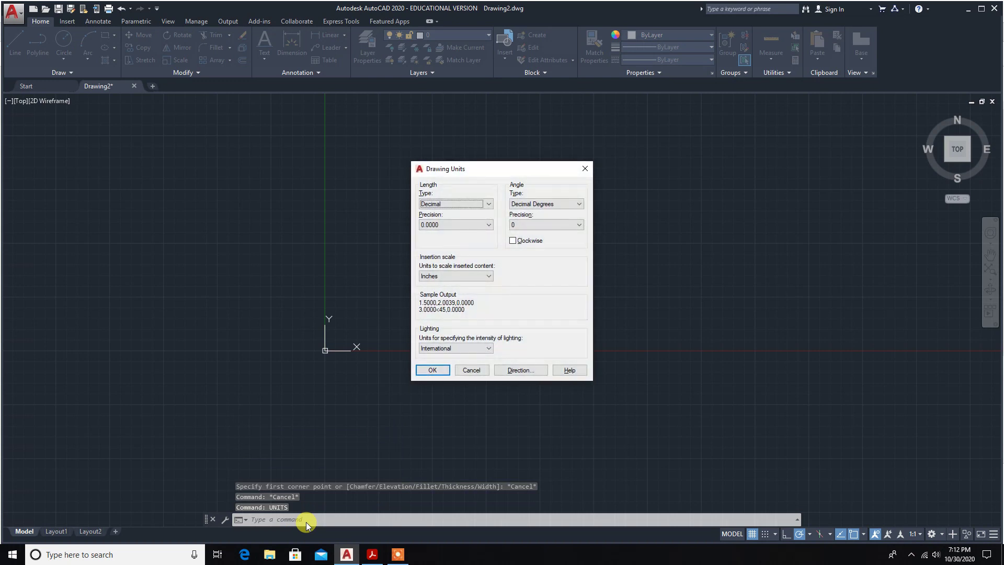
click(470, 229)
click(460, 233)
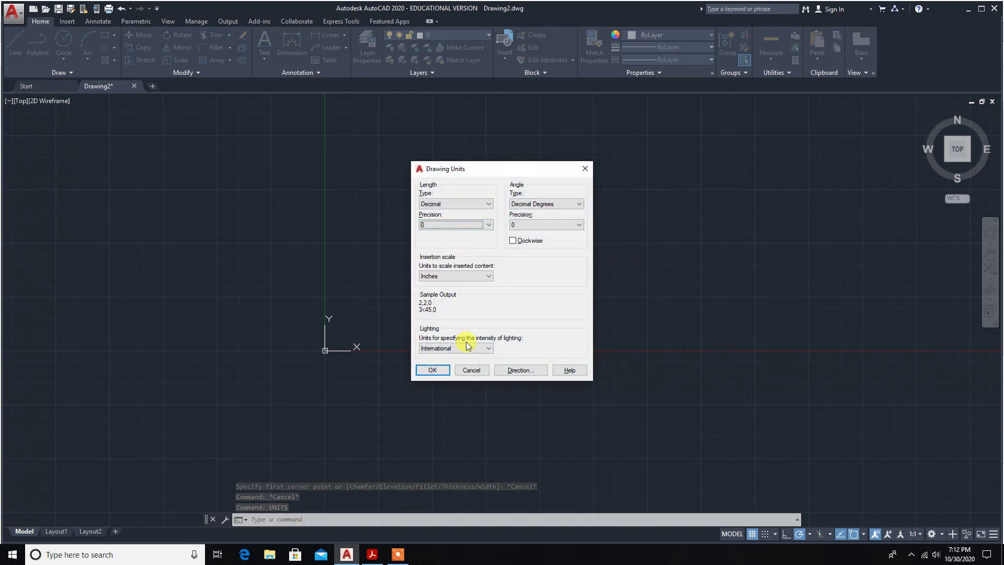
click(475, 276)
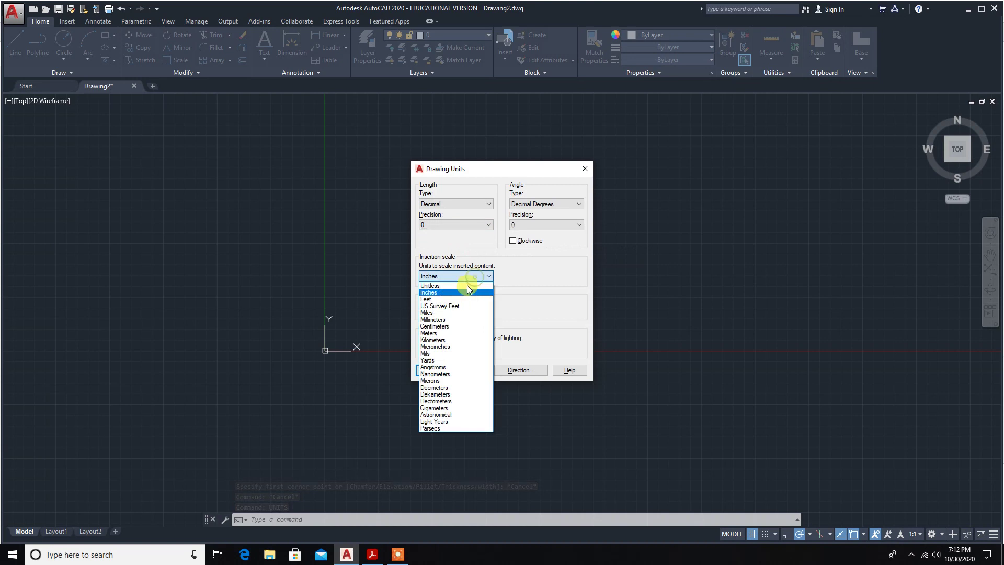
click(462, 320)
click(437, 373)
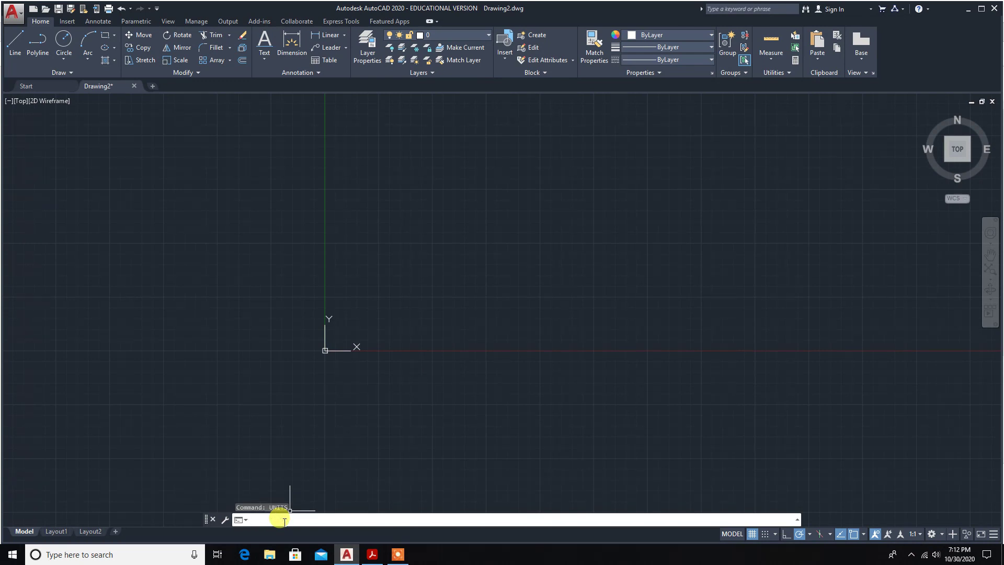
Set the drawing limits from 0,0 to 297,210 and zoom to show the whole drawing area
text(limits)
key(Return)
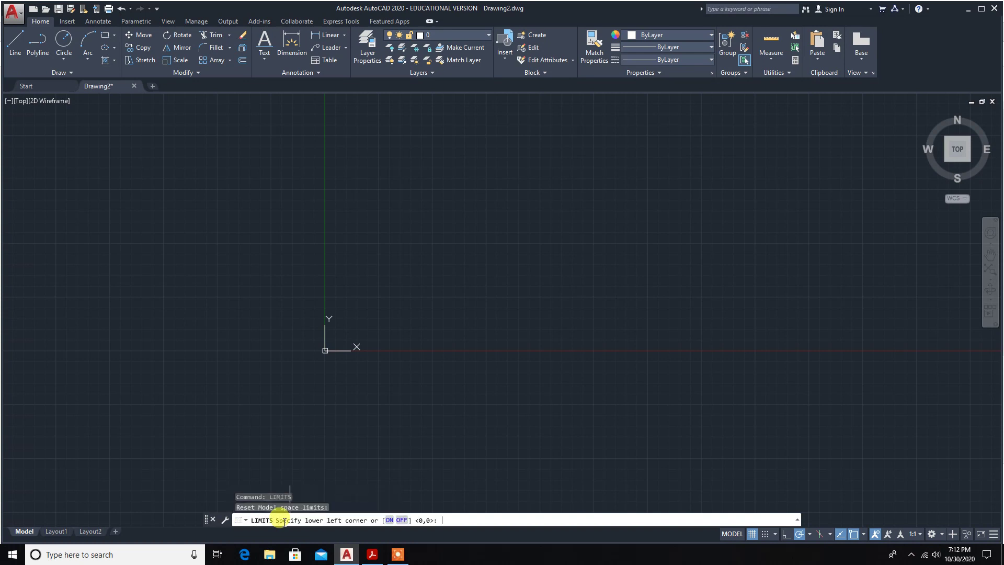
key(Return)
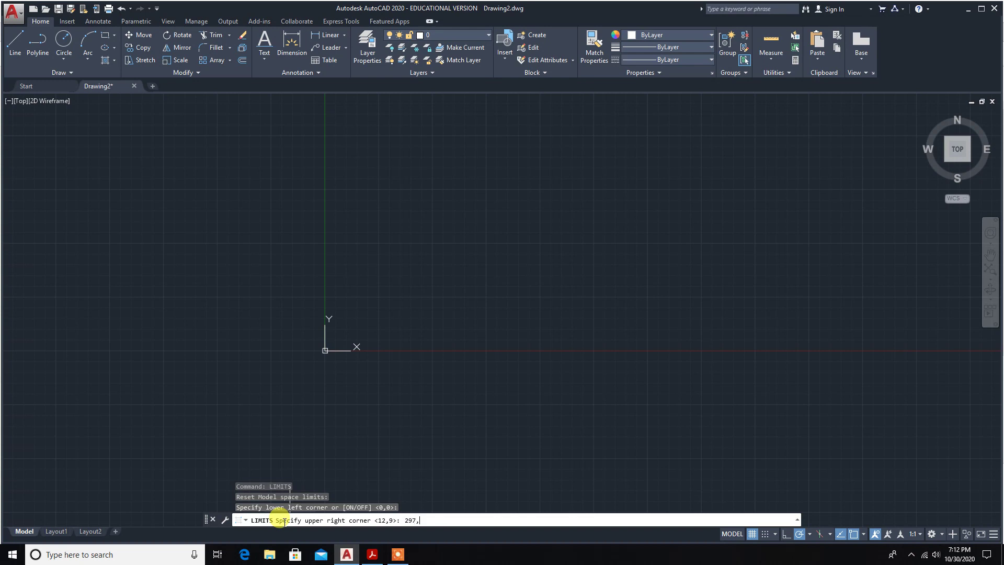
key(Return)
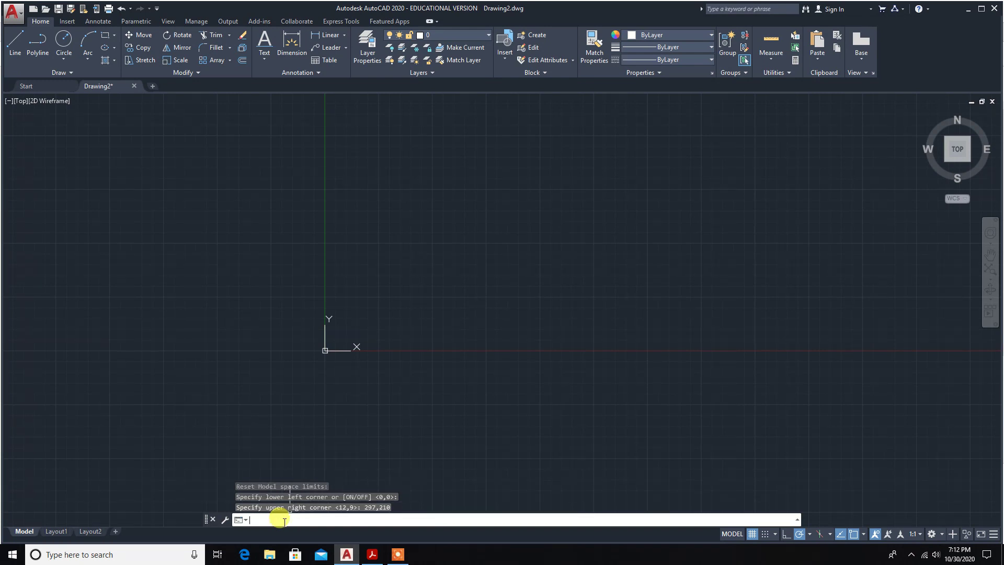
text(zoo)
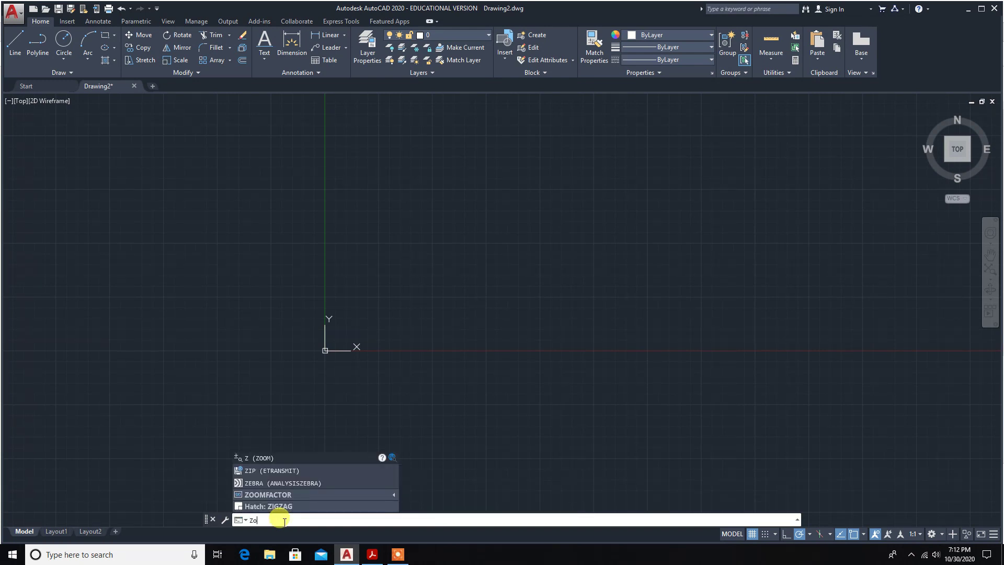
text(m)
key(Return)
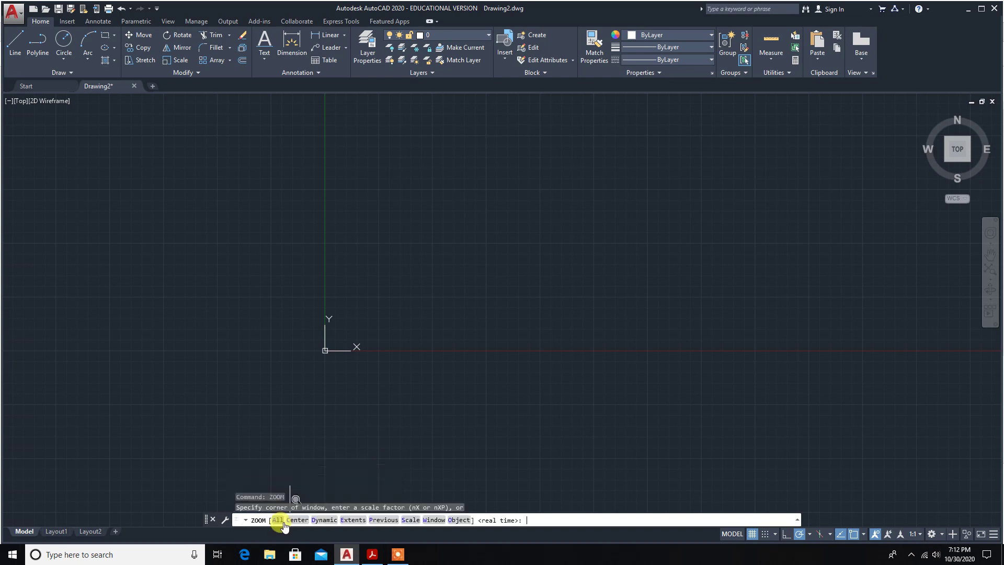
text(a)
key(Return)
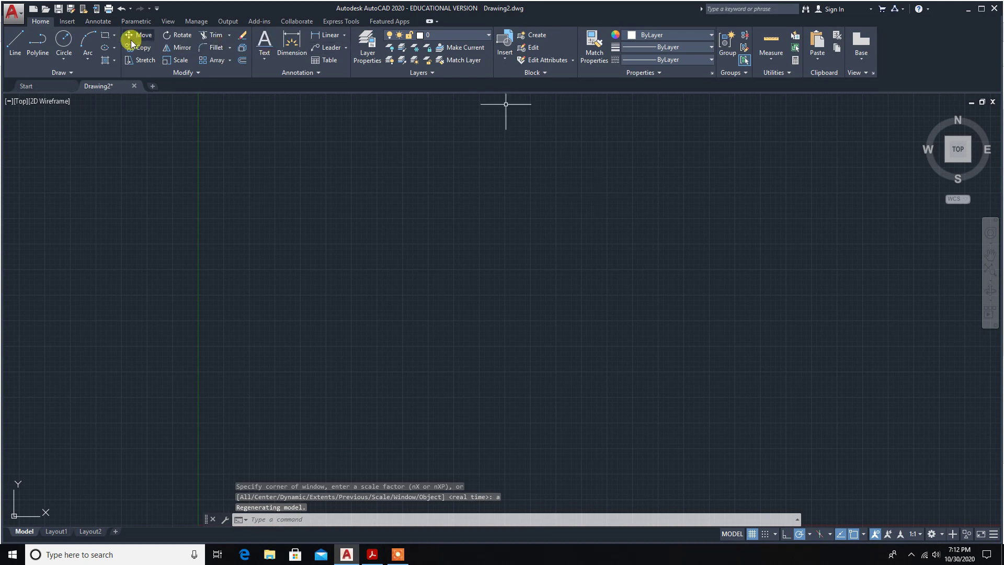
Draw a six-sided polygon by its edge, with a horizontal bottom edge 20 mm long, near the middle of the drawing area
click(113, 37)
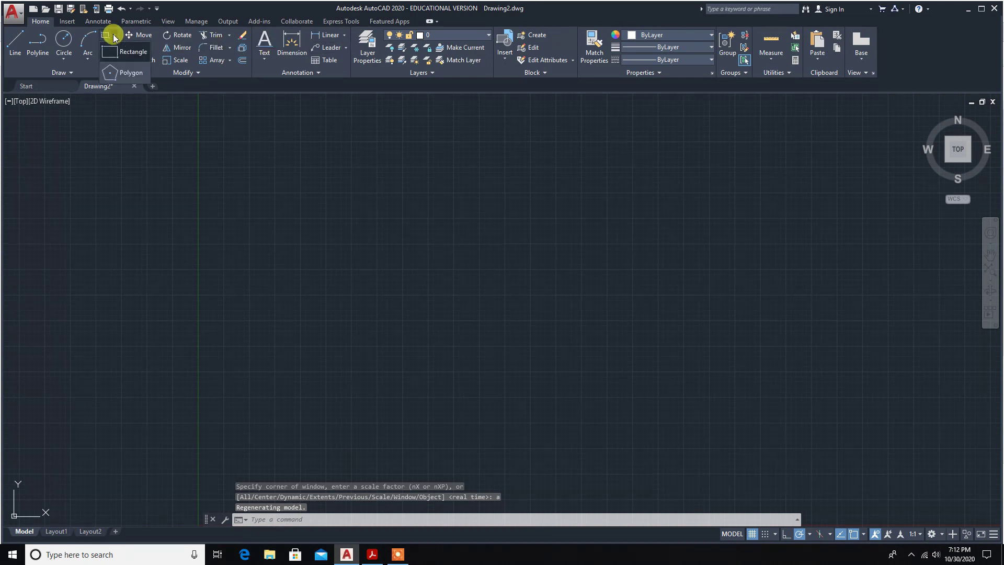
click(124, 73)
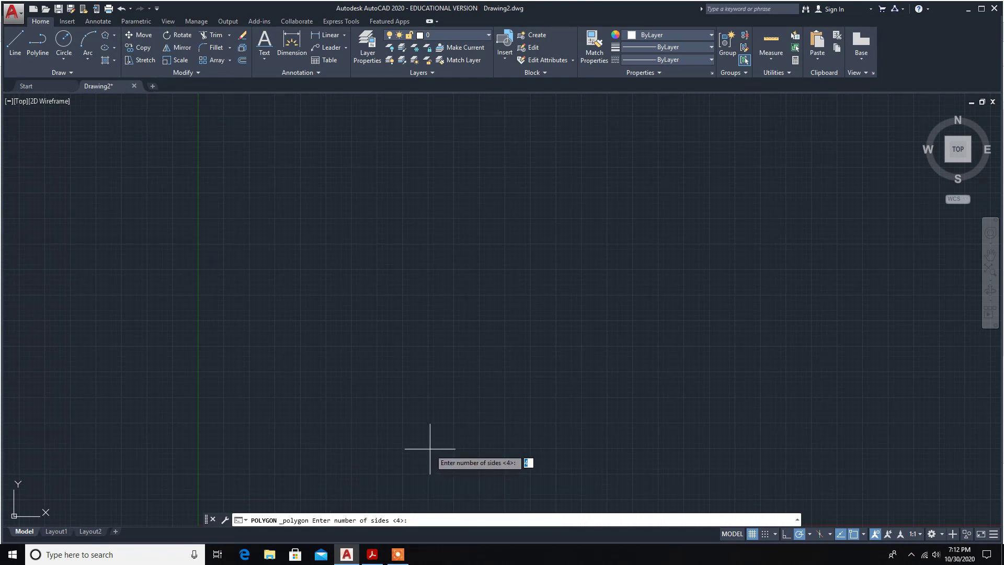
text(6)
key(Return)
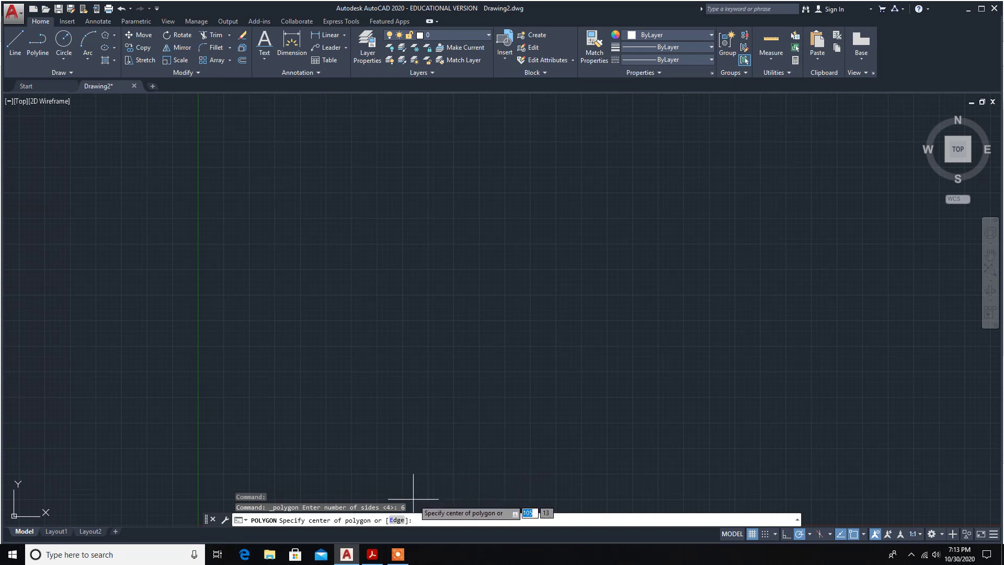
click(398, 522)
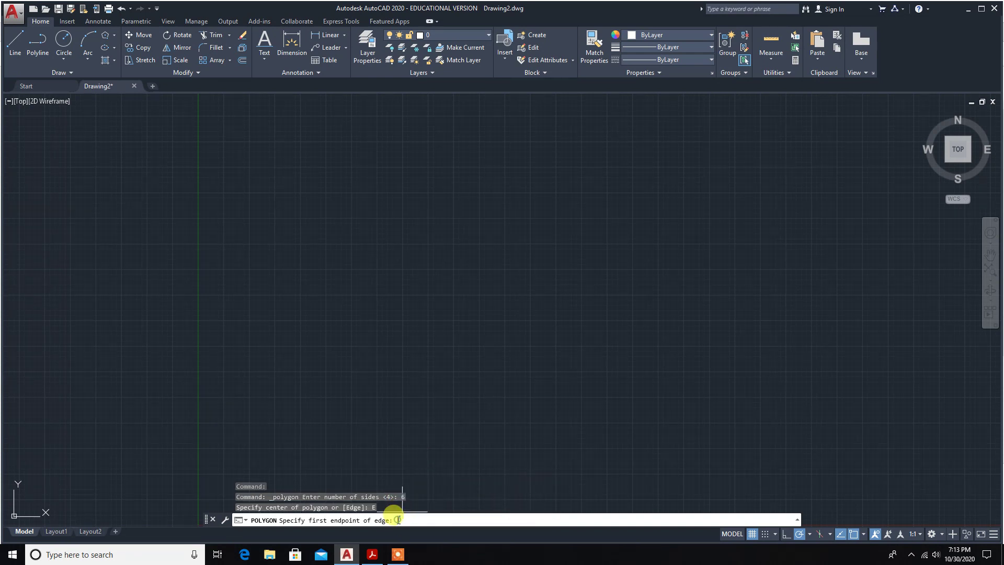
click(389, 334)
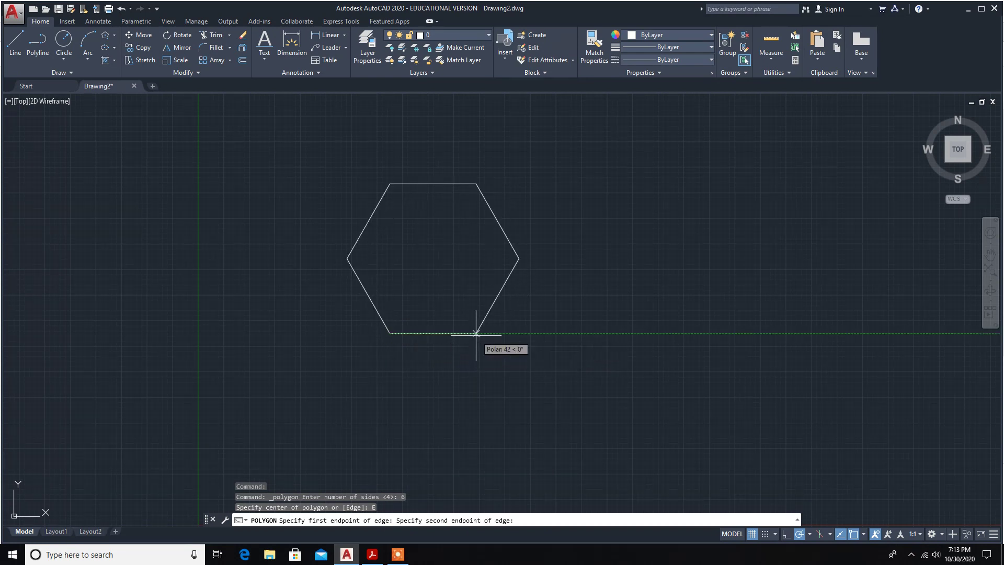
text(20)
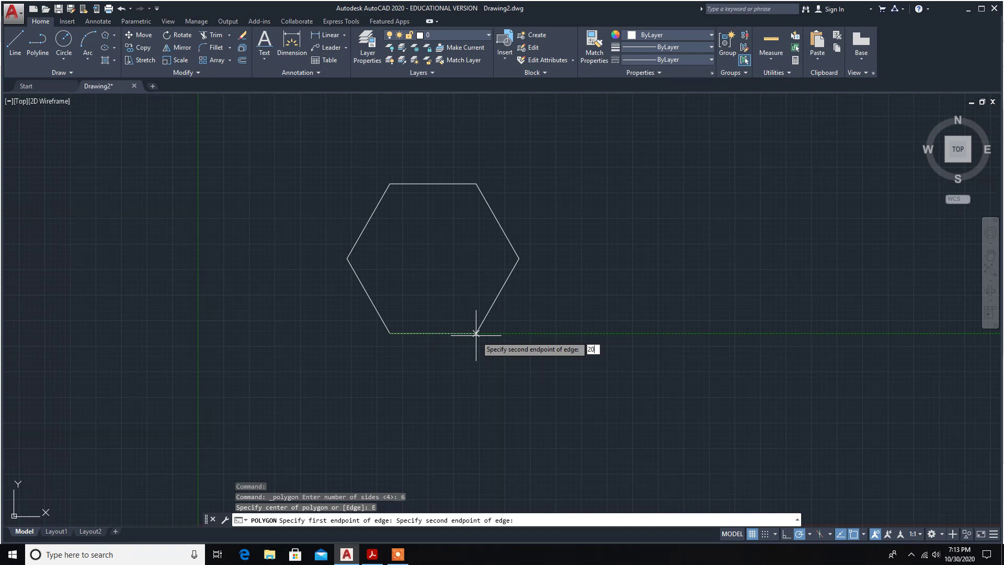
key(Return)
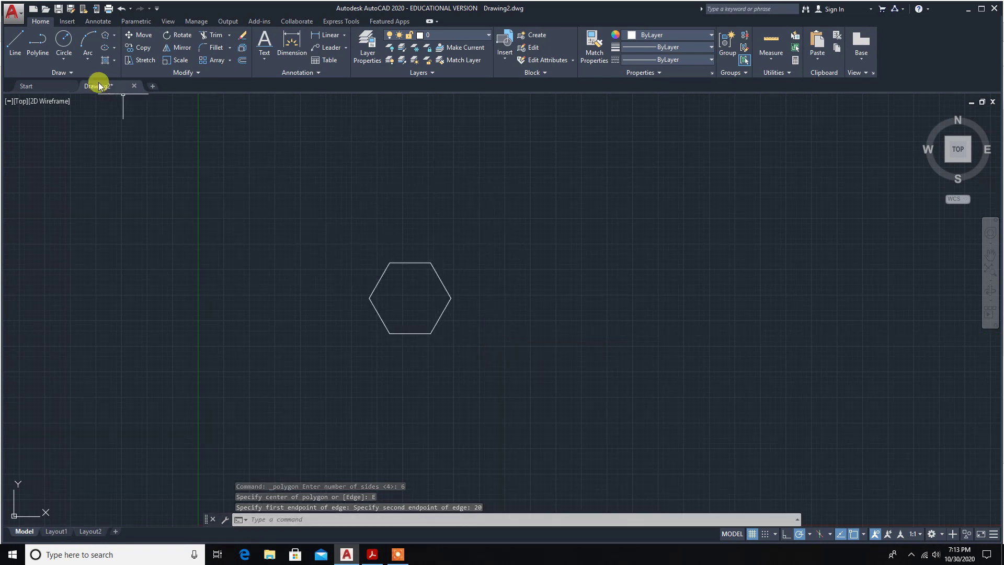
Draw a horizontal reference line just above the hexagon, extending past it on both sides
click(12, 47)
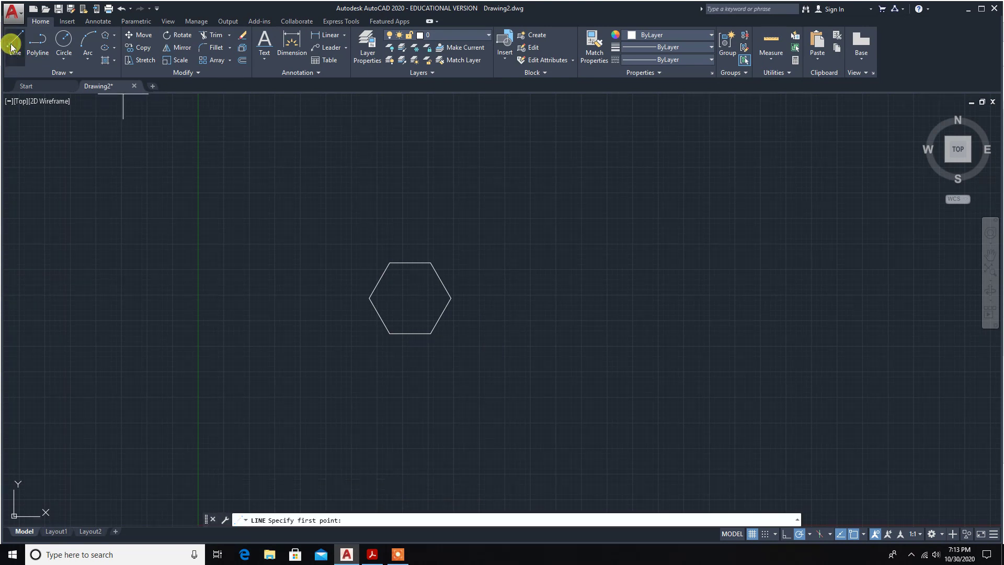
click(314, 242)
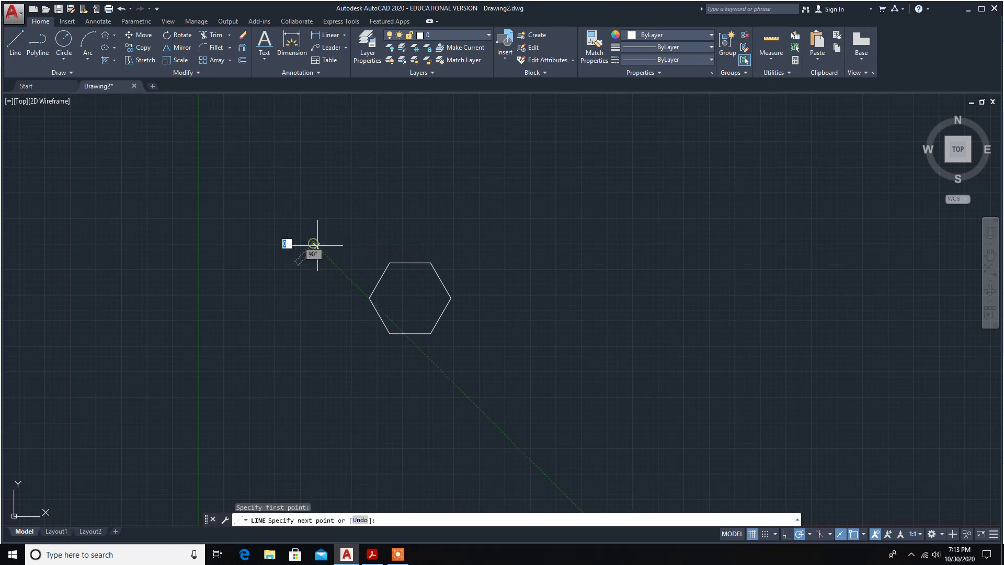
click(589, 243)
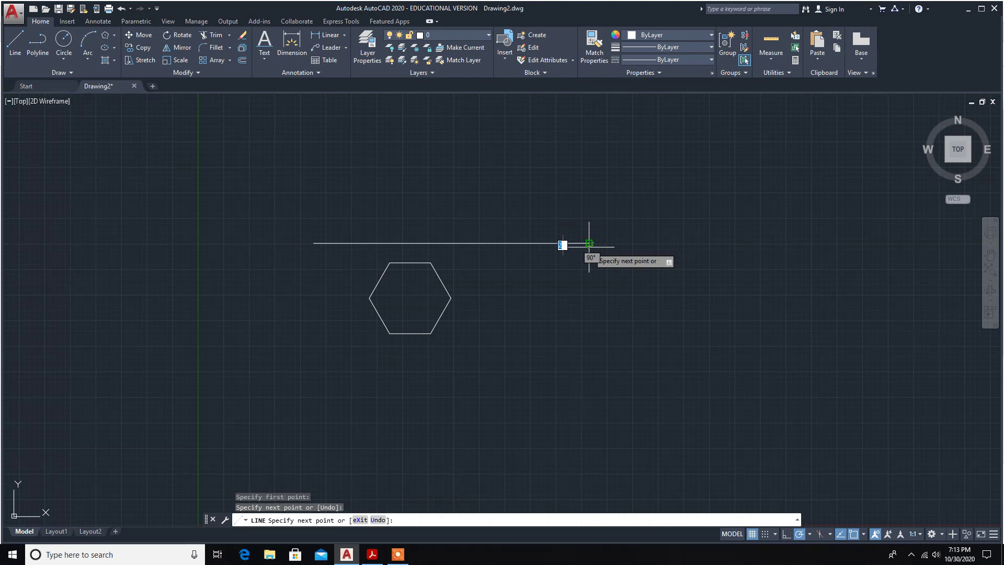
key(Escape)
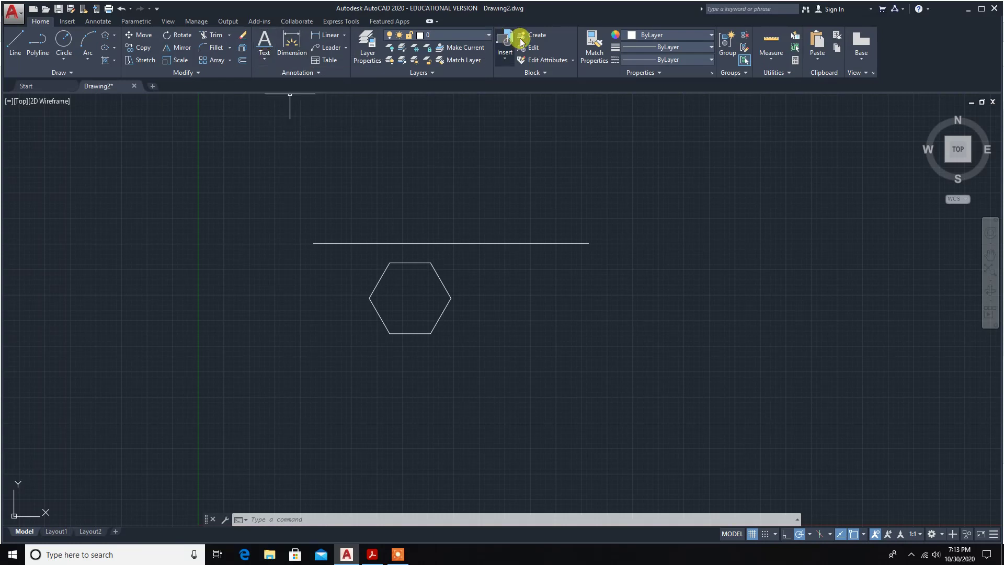
Label the hexagon's lower right corner a and lower left corner b with single-line text of height 3 and rotation 0
click(265, 62)
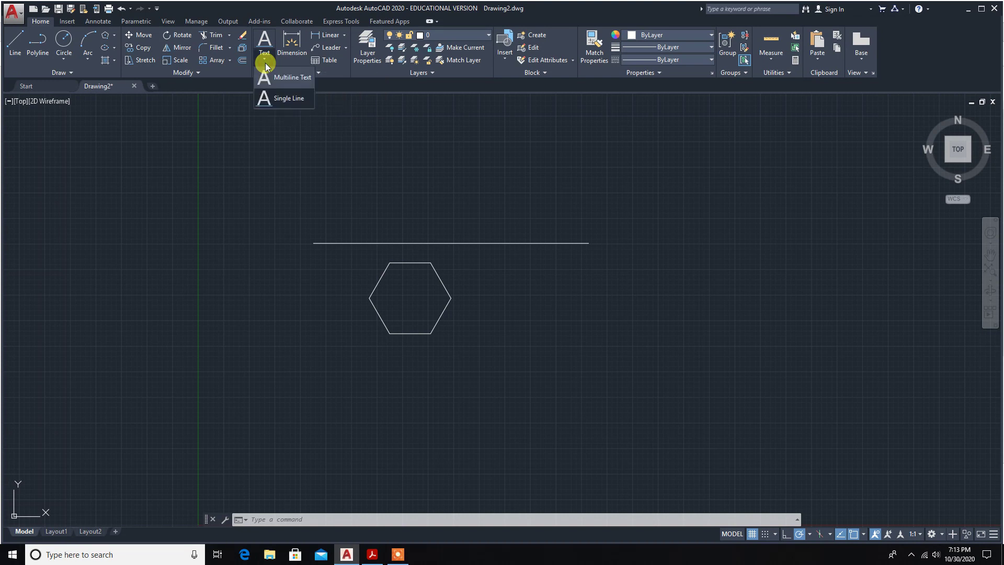
click(281, 106)
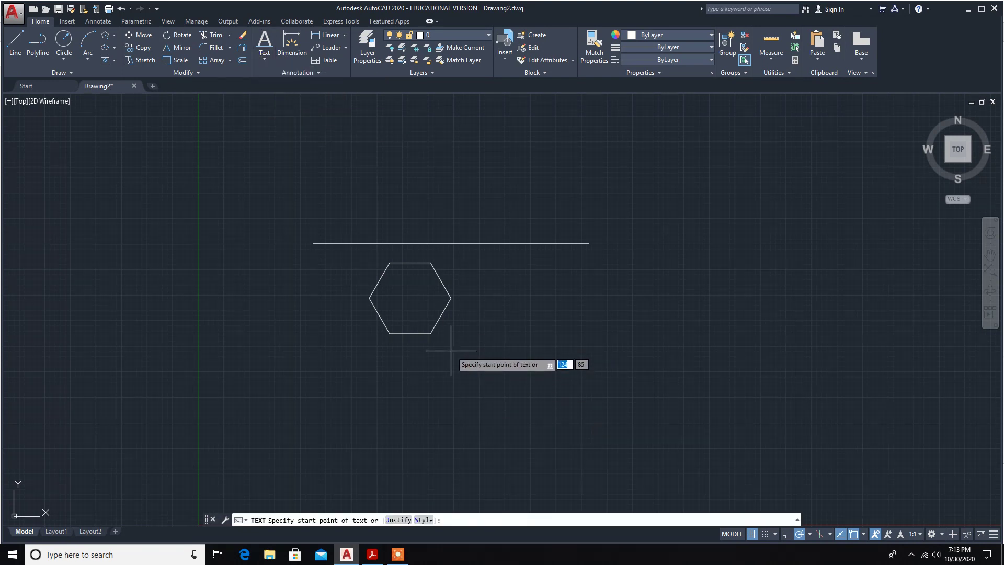
click(436, 342)
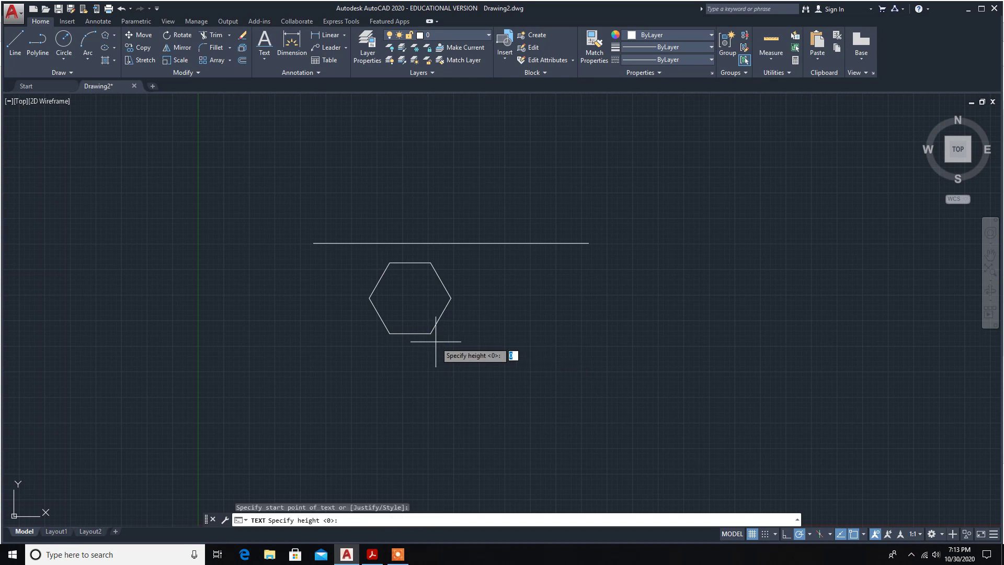
text(3)
key(Return)
key(Return)
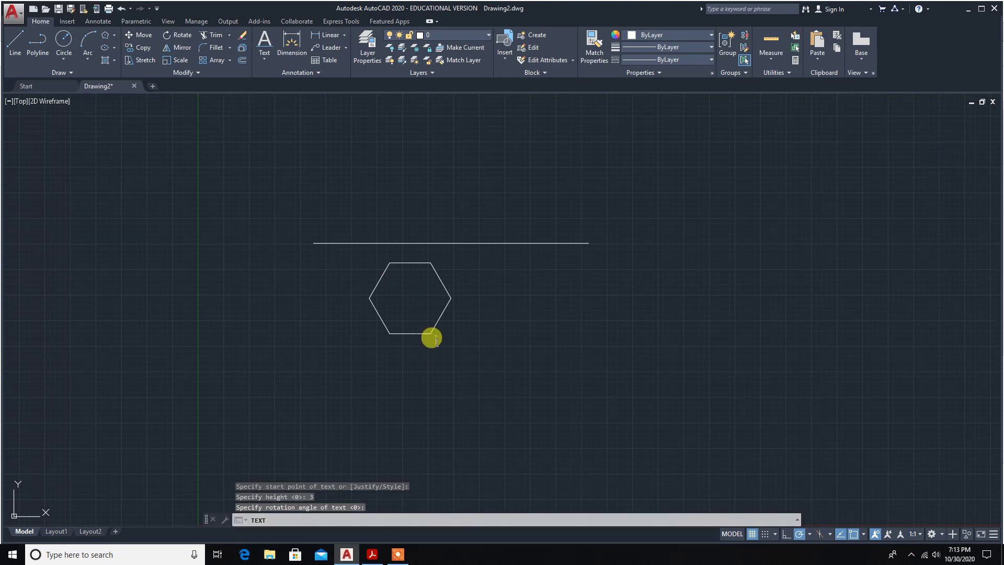
text(a)
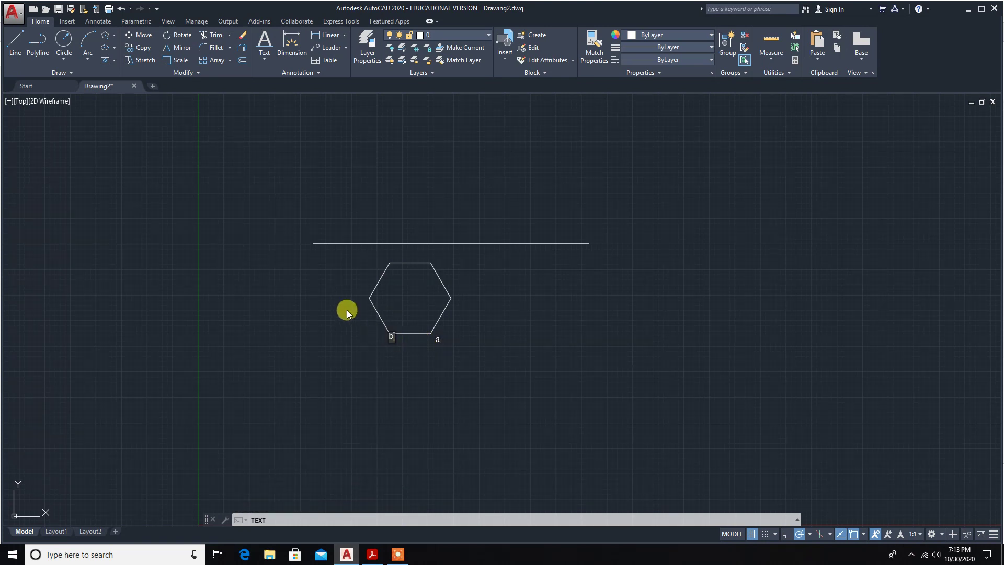
Label the hexagon's left, upper left, upper right and right corners c, d, e and f
click(358, 297)
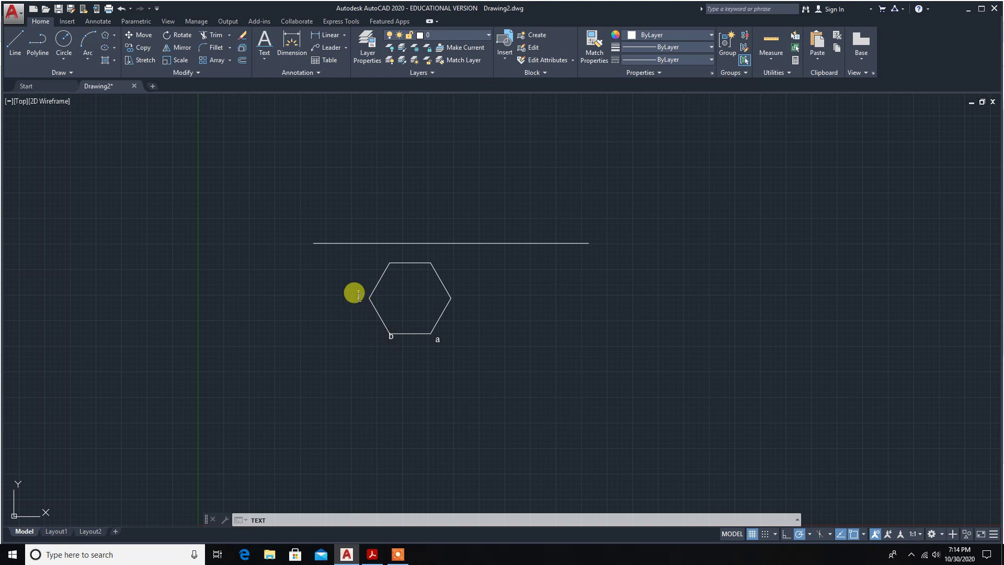
click(382, 257)
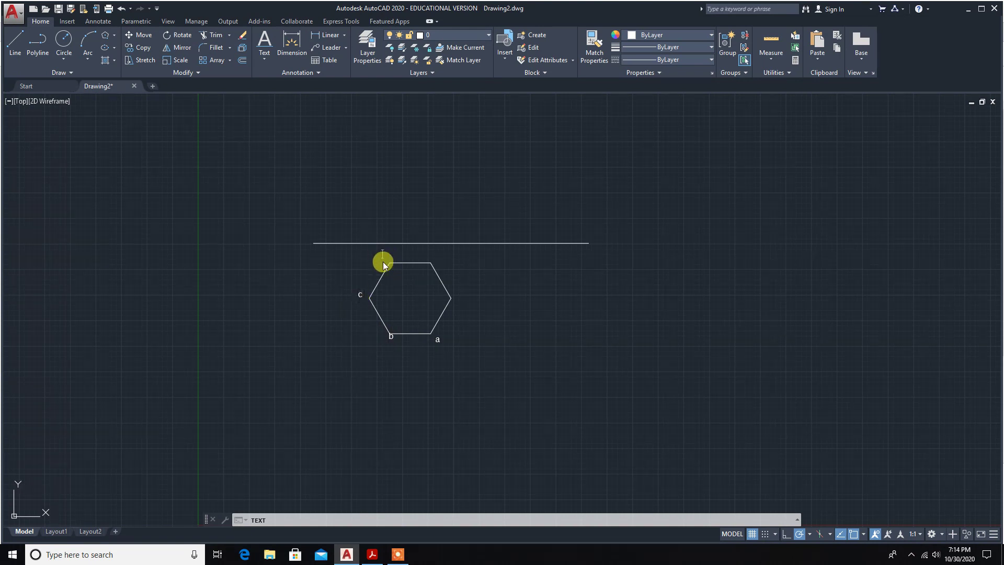
click(432, 256)
text(e)
click(457, 293)
text(f)
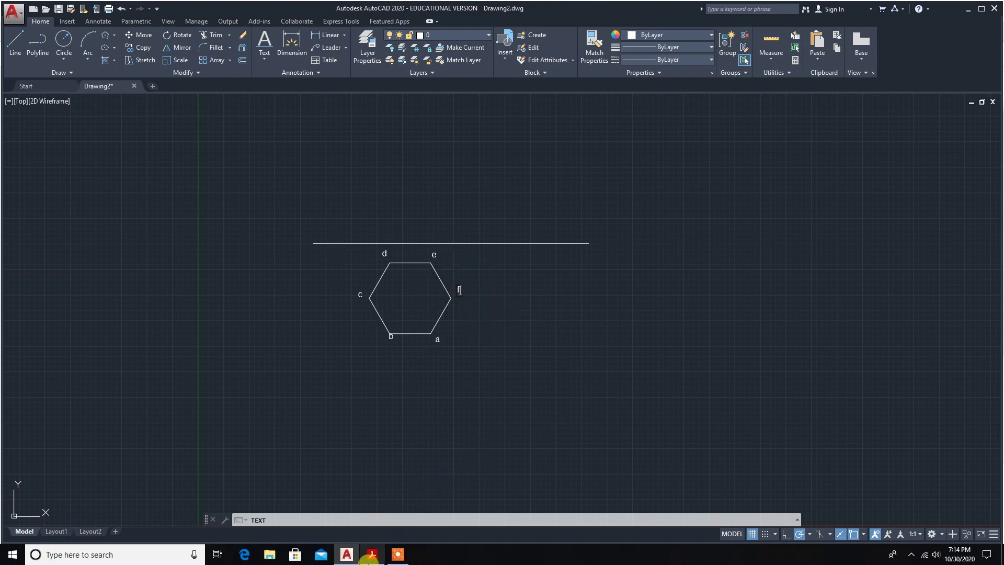
Reread the hexagon problem in the exercise PDF, return to the AutoCAD drawing and finish entering the corner labels
click(371, 555)
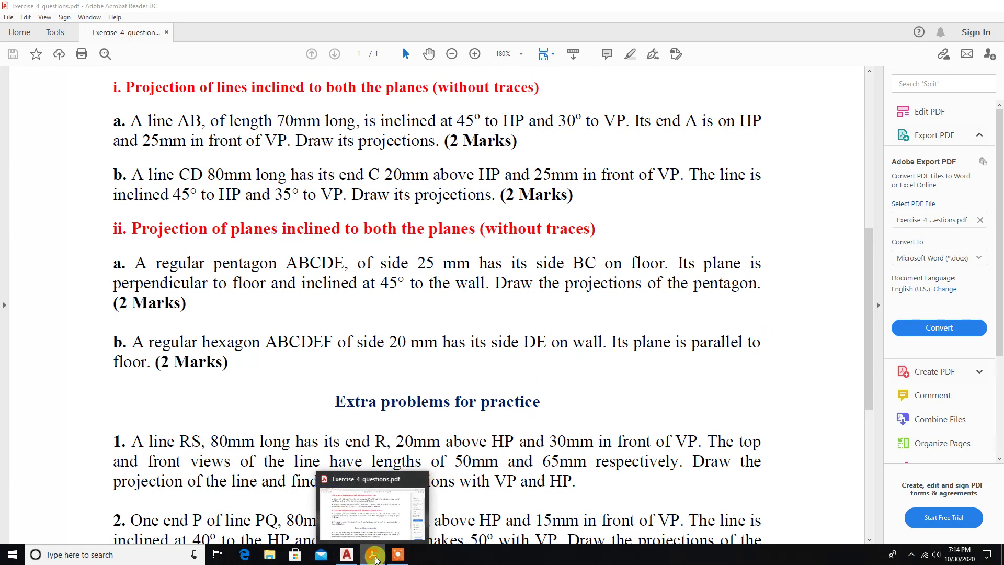
click(371, 556)
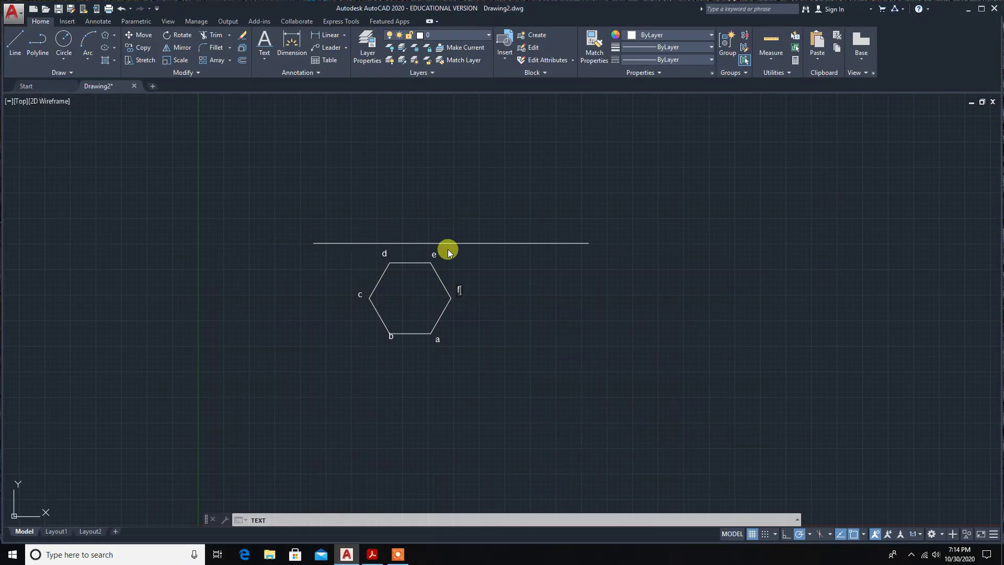
click(513, 242)
click(512, 240)
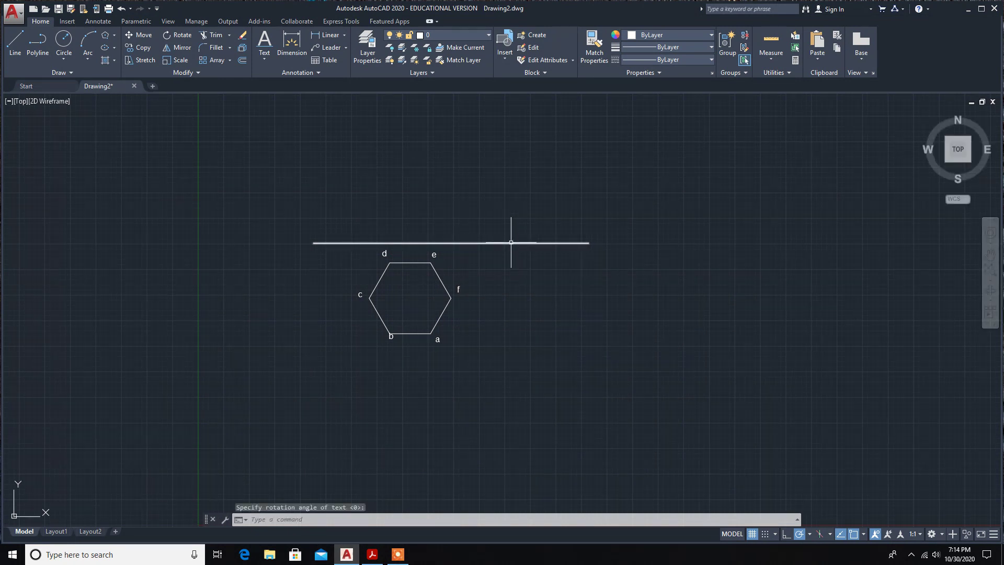
right_click(510, 242)
click(507, 242)
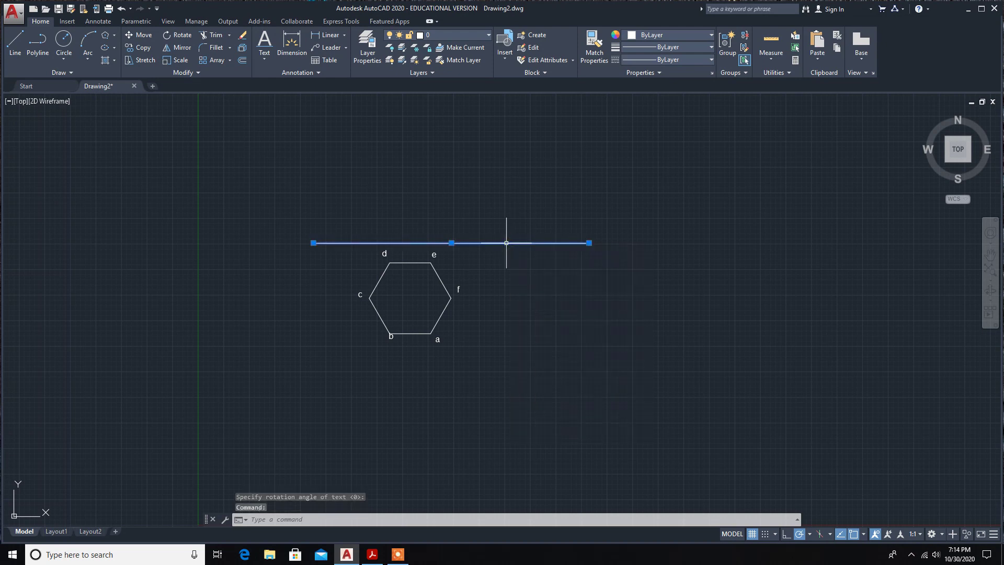
key(Return)
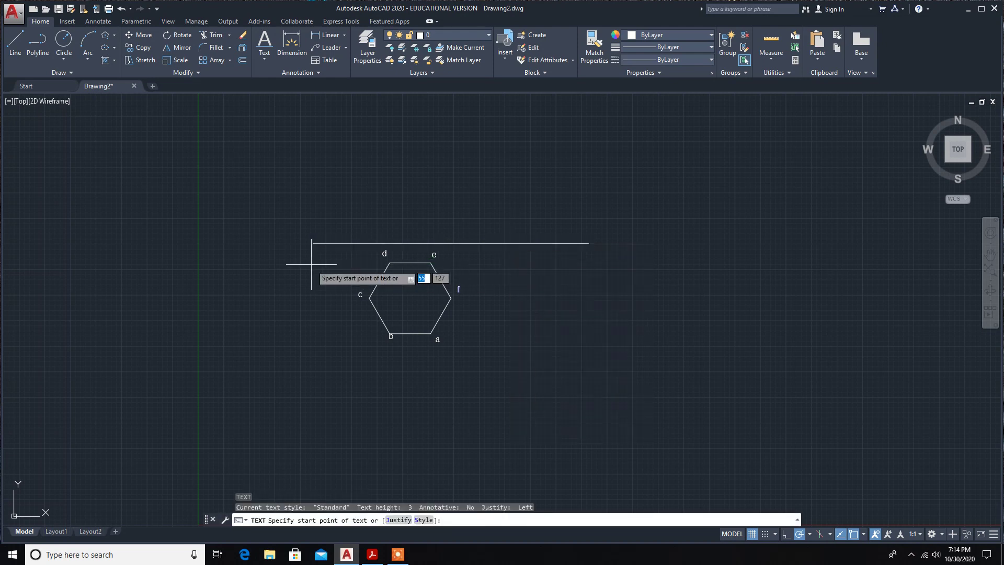
click(15, 41)
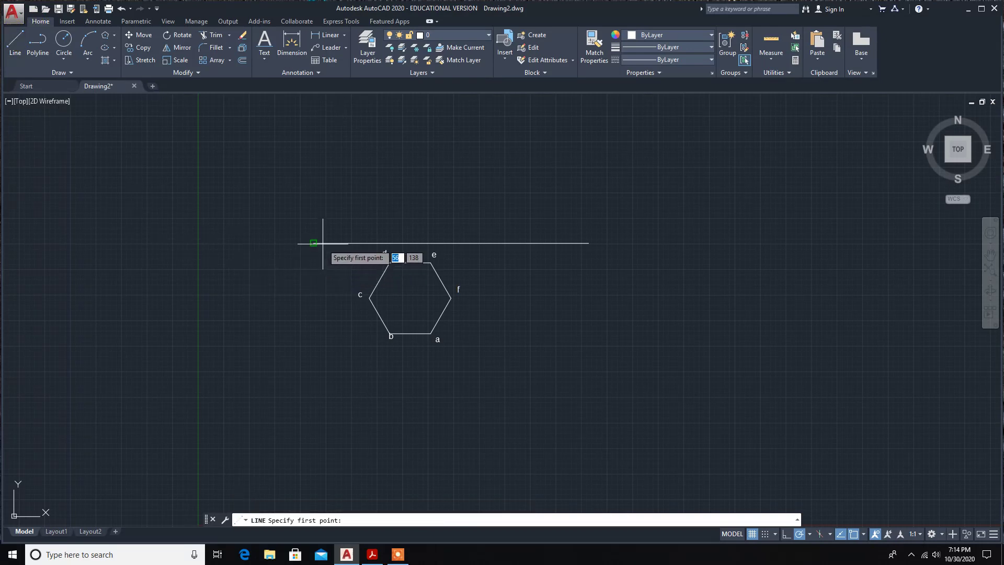
key(Escape)
key(Escape)
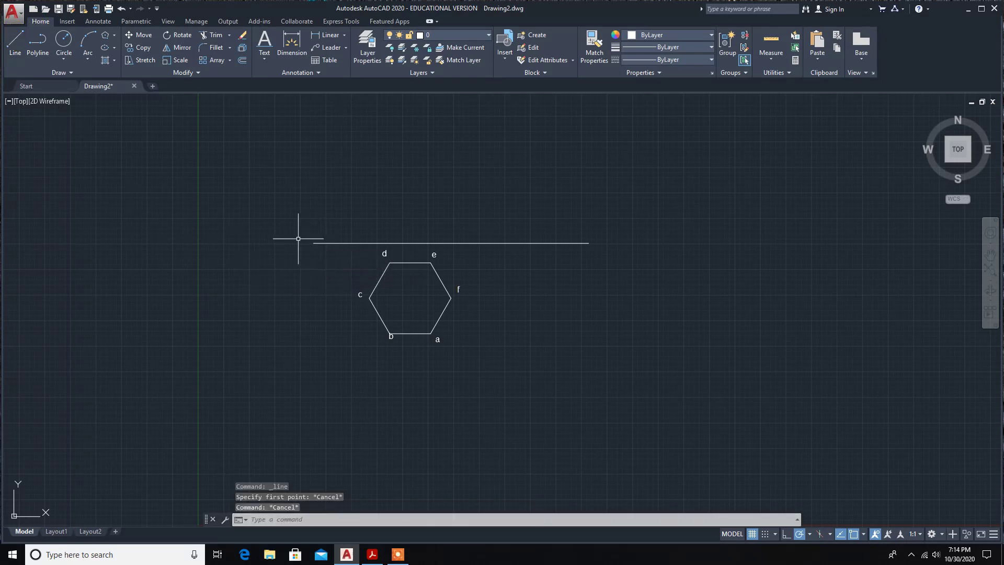
Delete the horizontal reference line above the hexagon
click(322, 244)
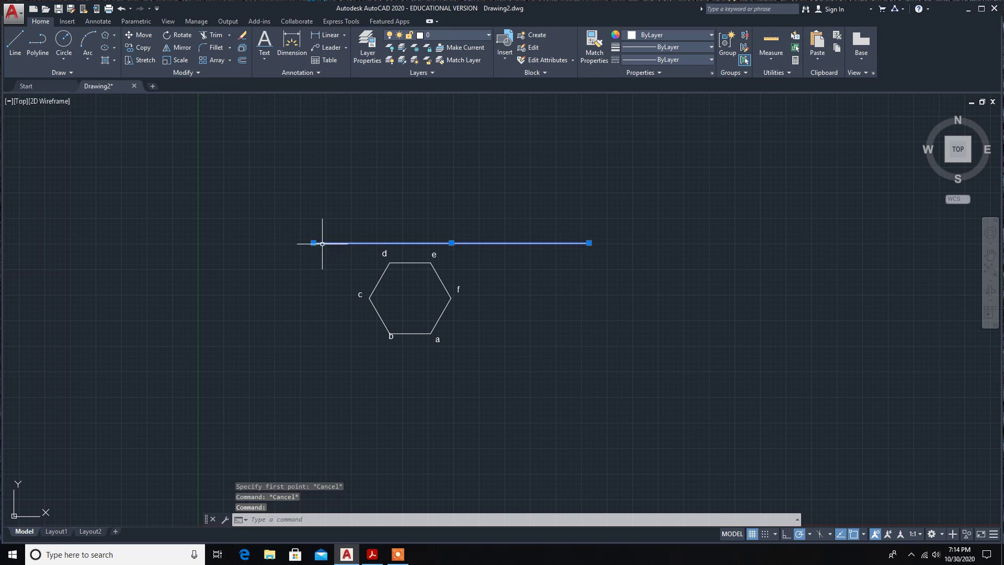
key(Delete)
click(16, 42)
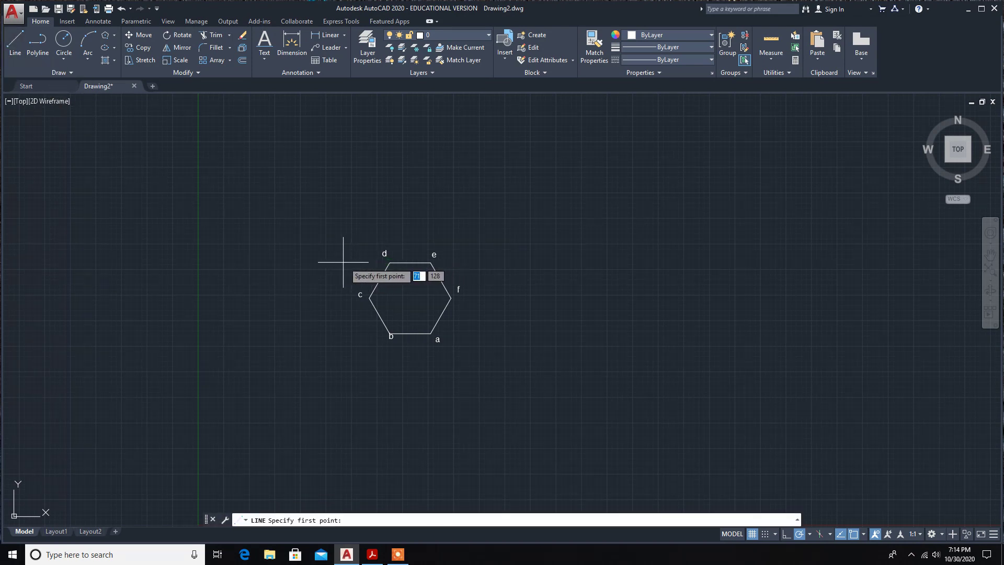
click(327, 264)
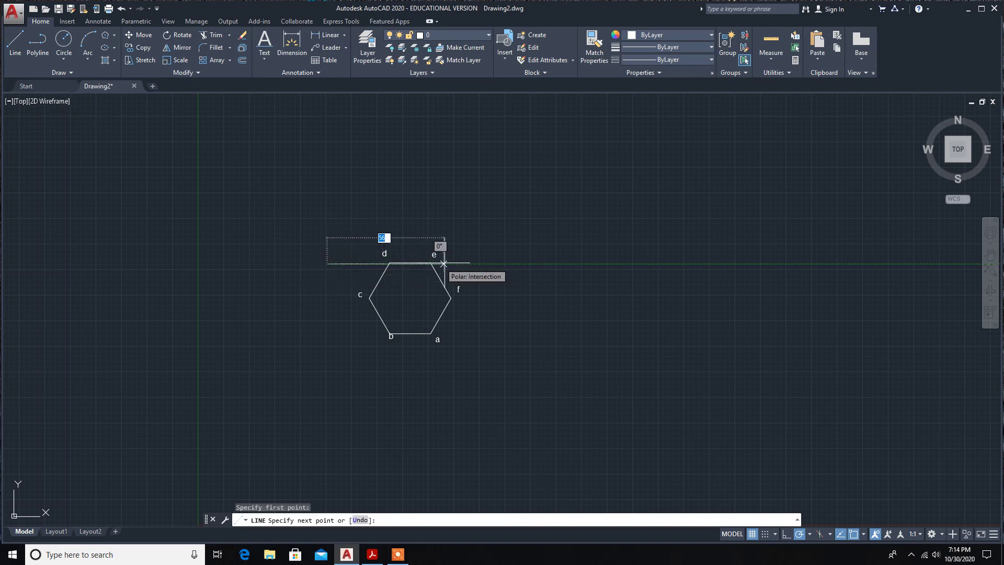
key(Escape)
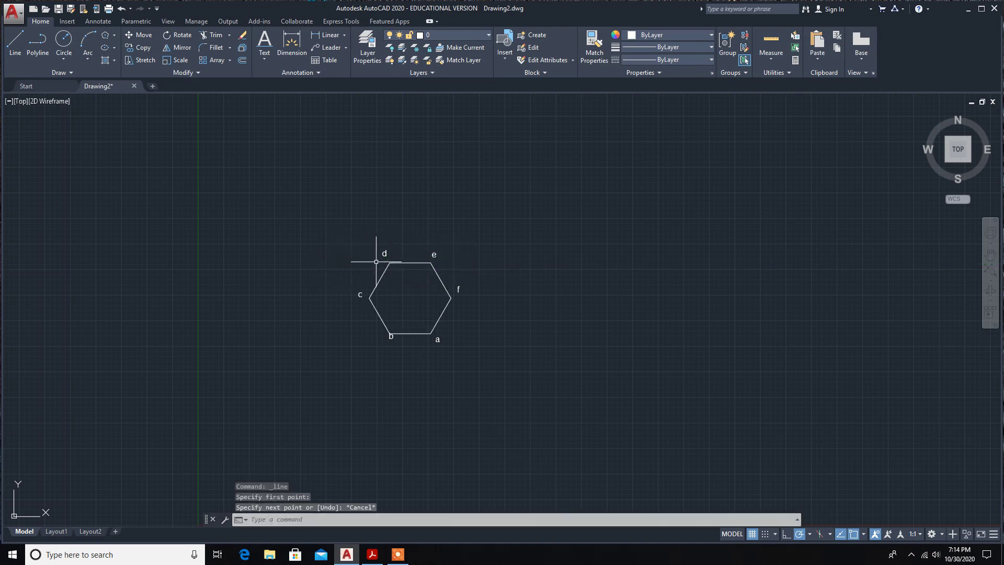
Draw a horizontal reference line along the hexagon's upper side de, extending past it on both sides
click(20, 52)
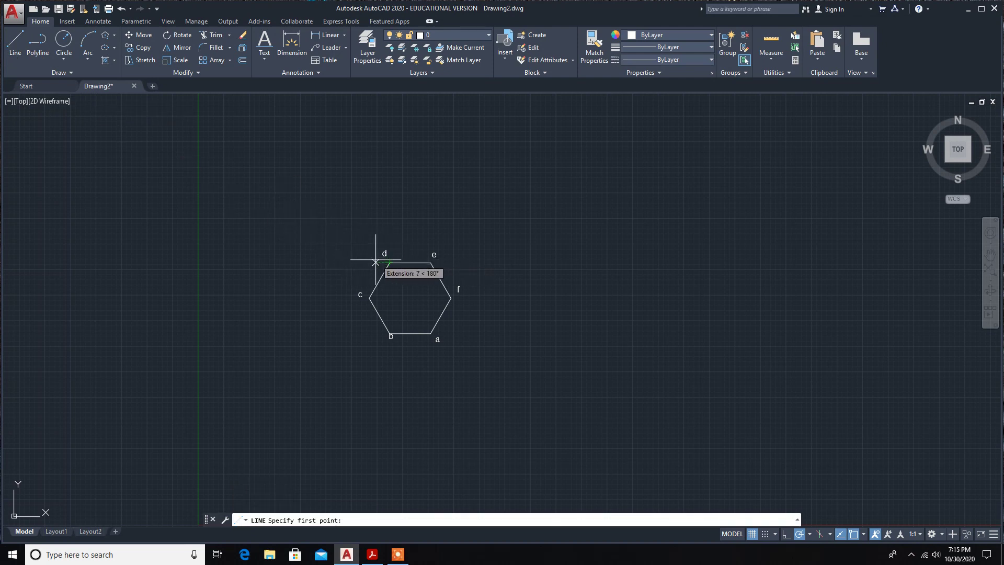
click(319, 262)
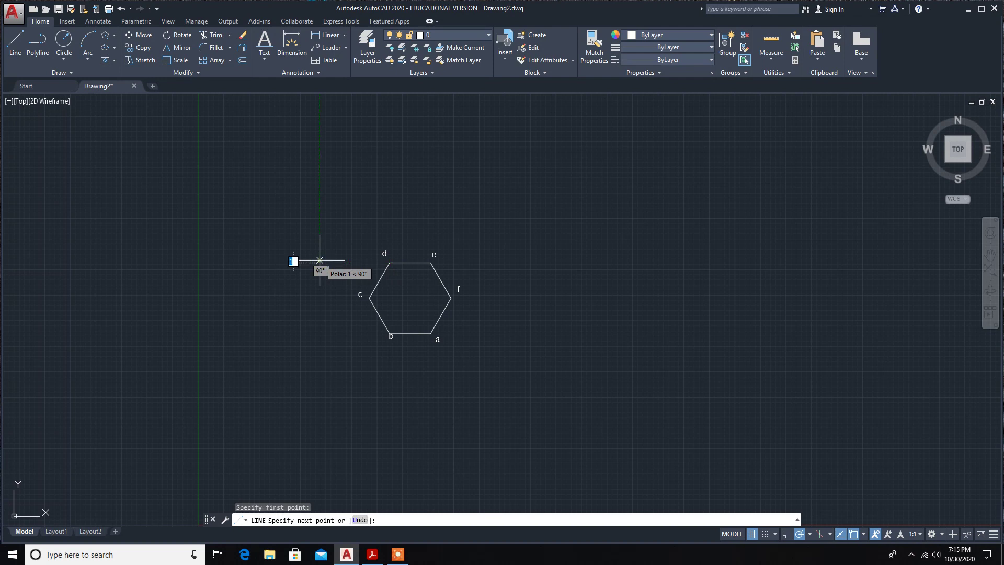
click(518, 262)
key(Escape)
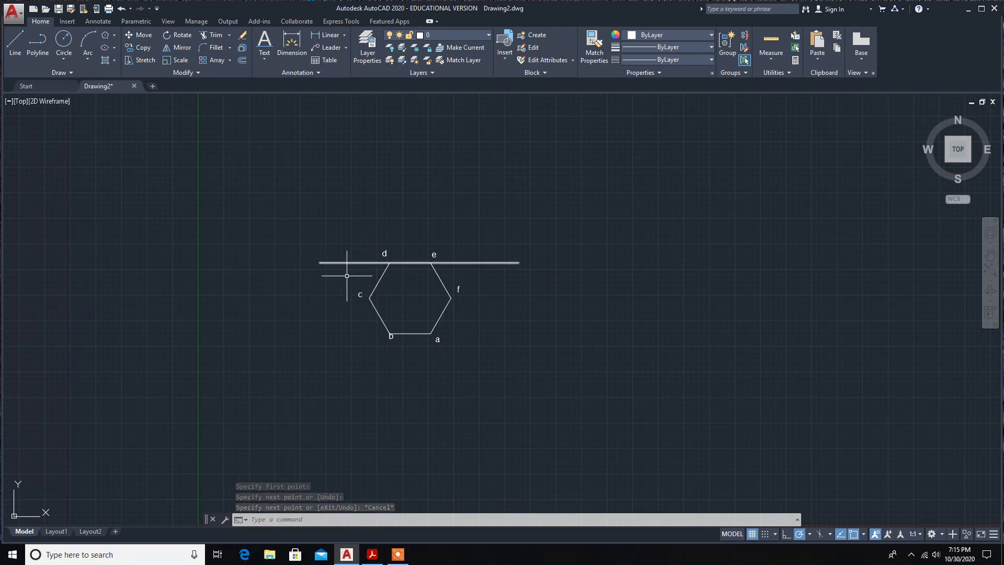
Draw a vertical projector about 30 mm long upward from corner c, checking the hexagon problem in the exercise PDF before placing its end
click(13, 44)
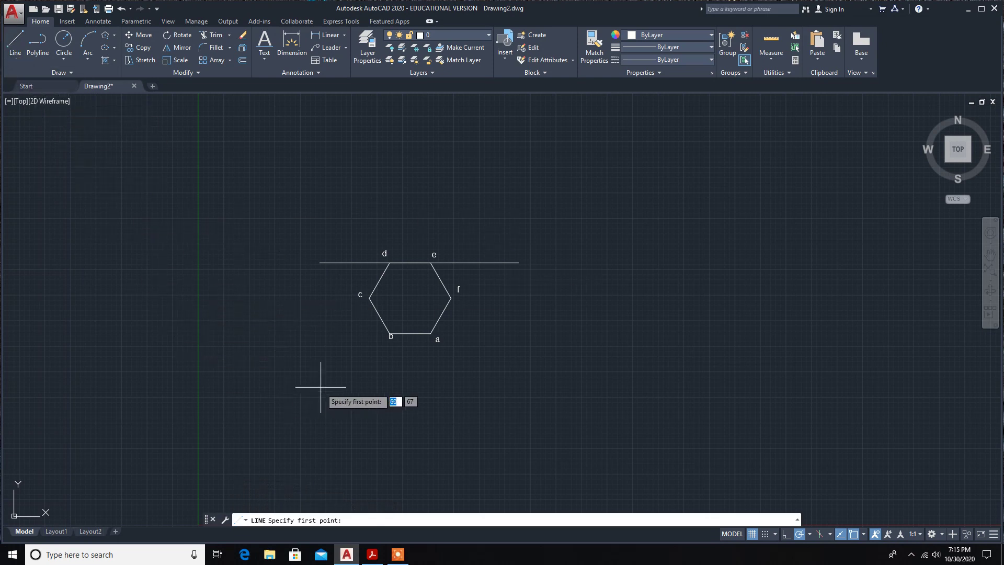
click(369, 298)
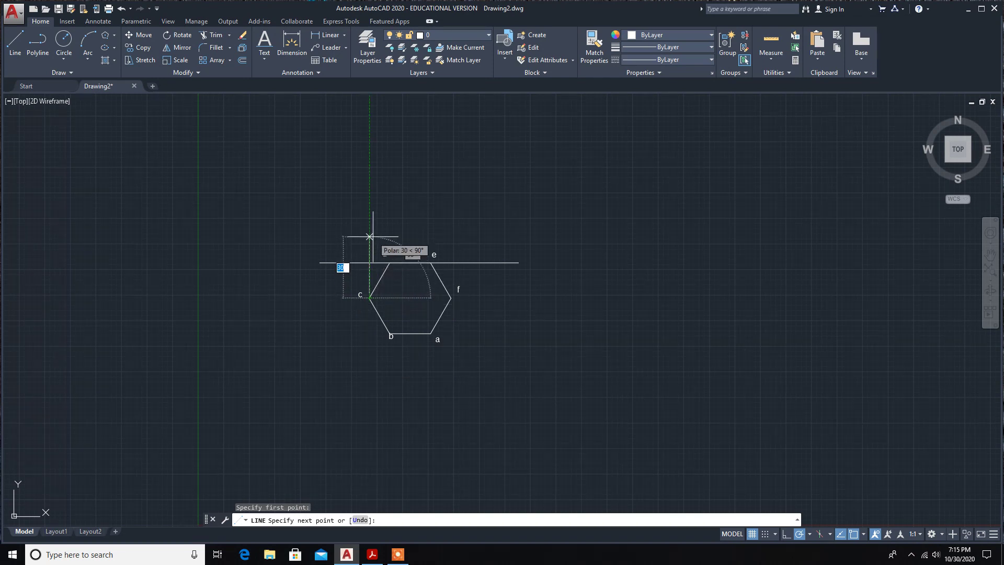
click(374, 555)
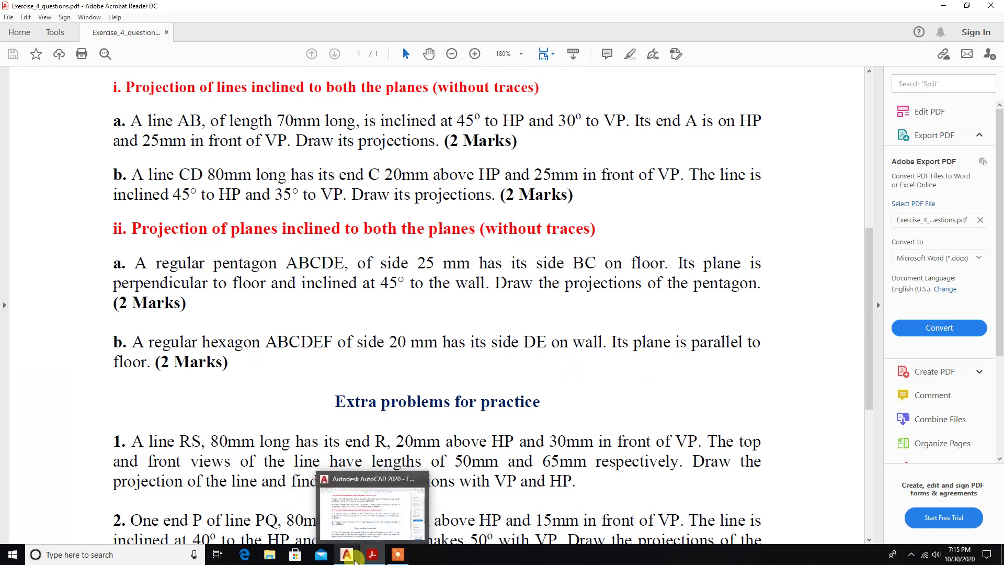
click(353, 557)
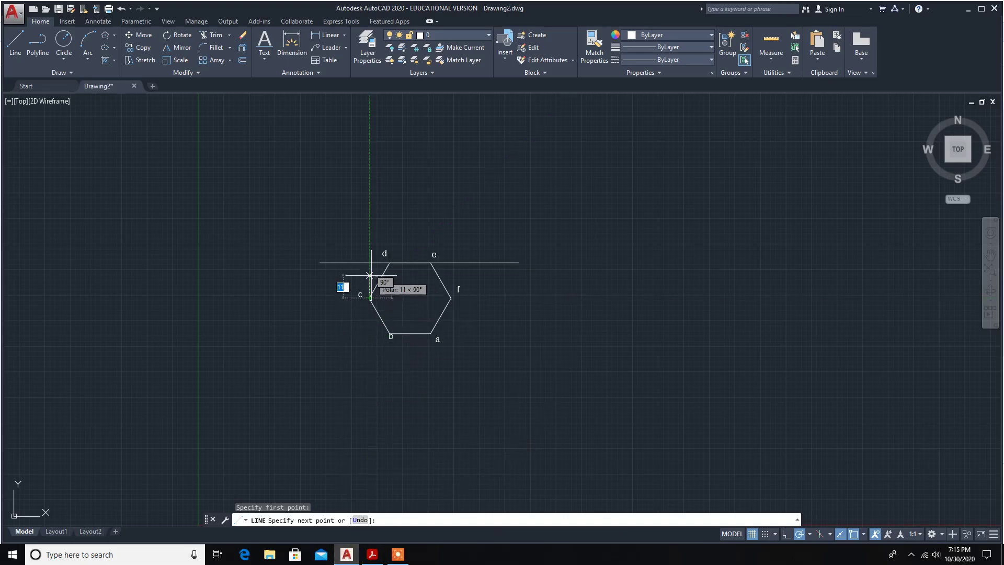
click(369, 235)
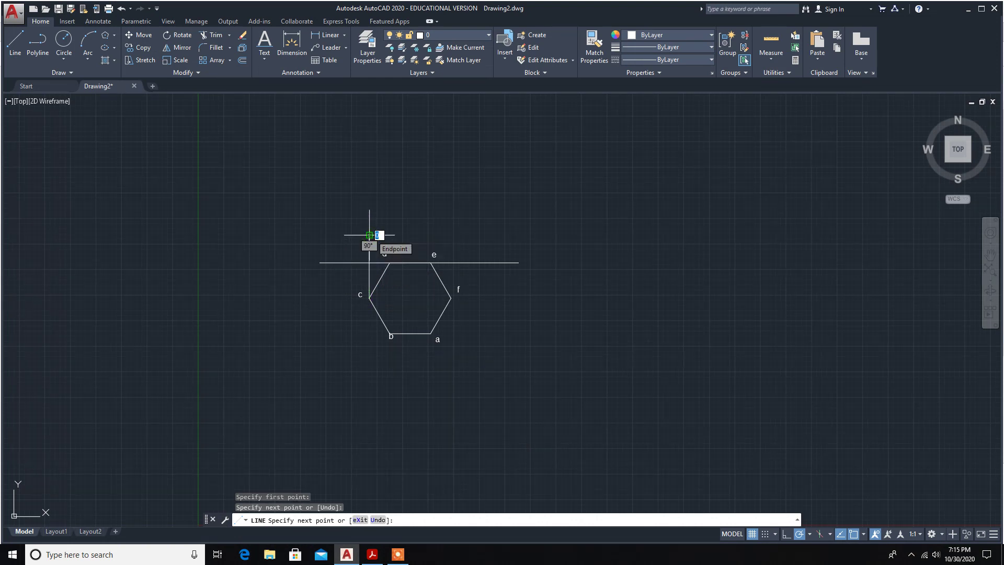
key(Escape)
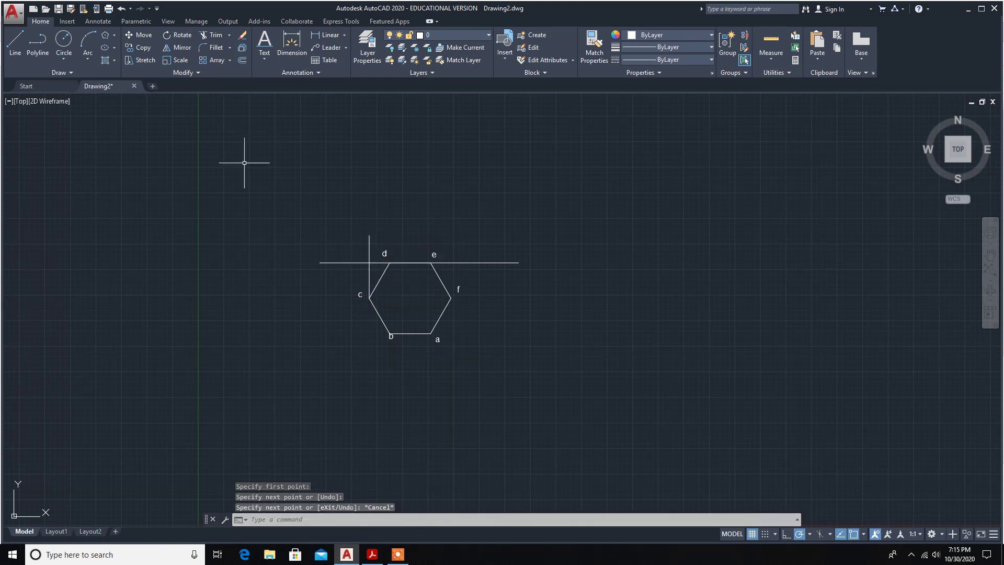
Draw vertical projectors upward from corners d and e above the reference line, the one at d about 16 mm long
click(15, 42)
click(390, 262)
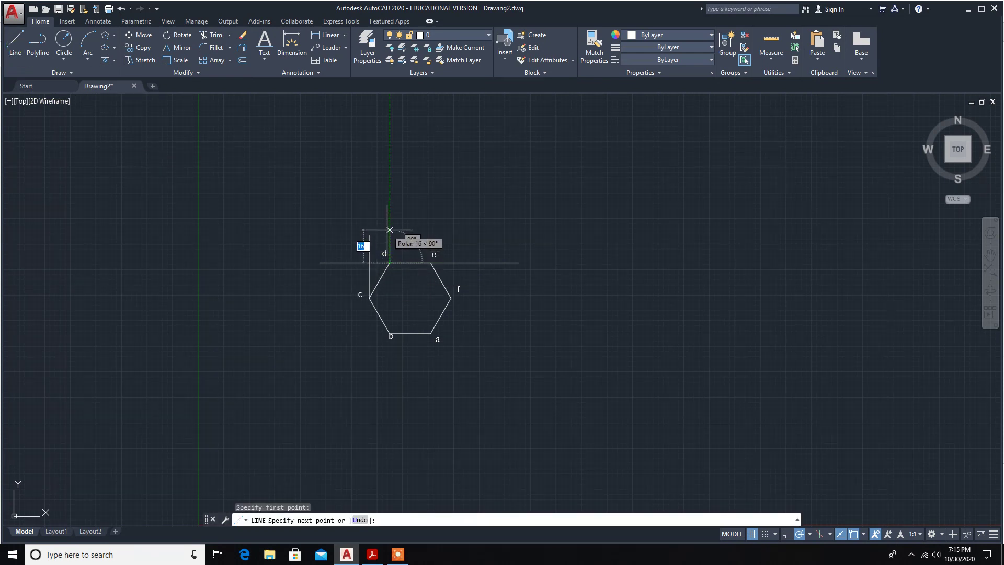
key(Escape)
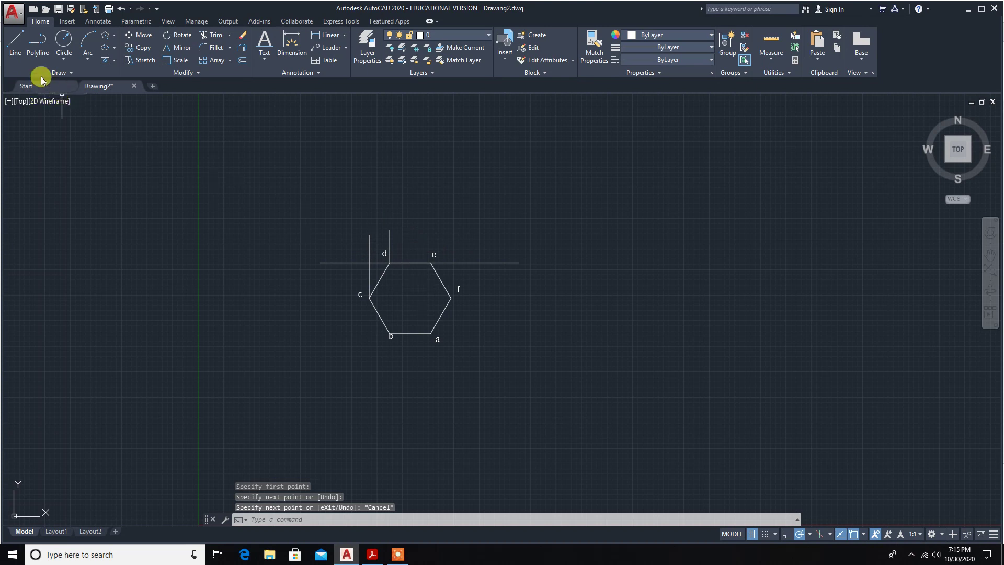
click(15, 40)
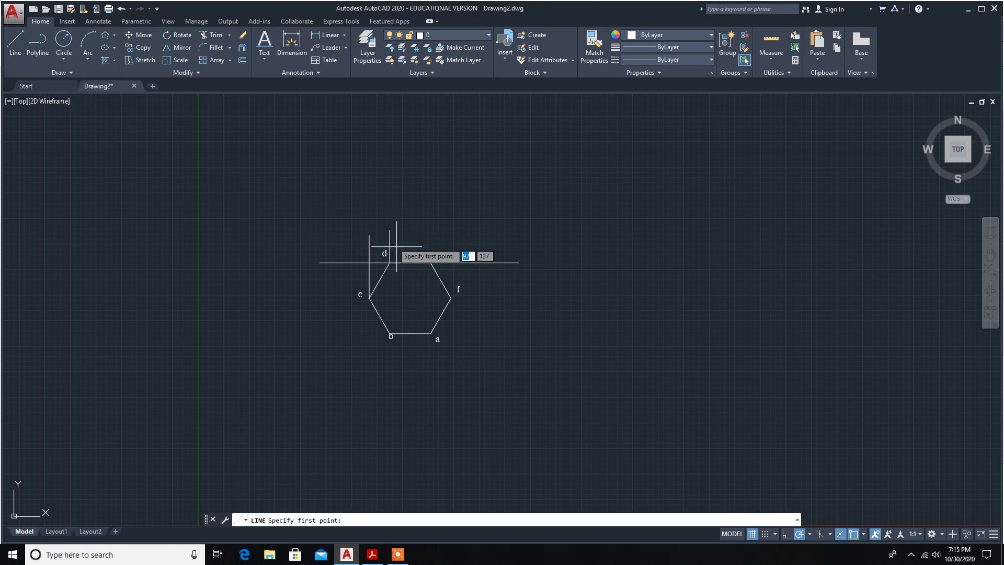
click(430, 262)
click(430, 224)
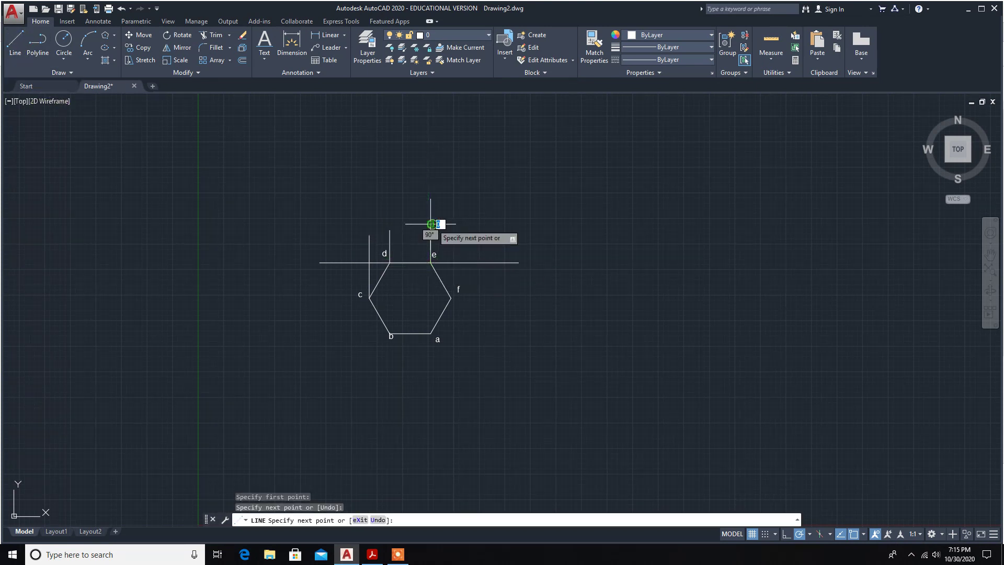
key(Escape)
Draw a vertical projector from corner f upward past the reference line, ending near the height of the other projectors
click(23, 58)
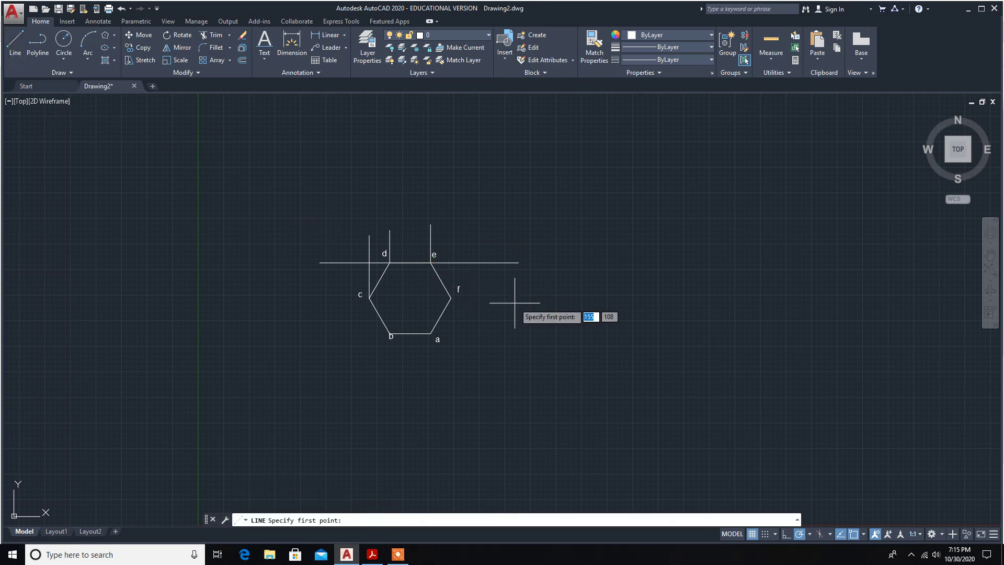
click(451, 298)
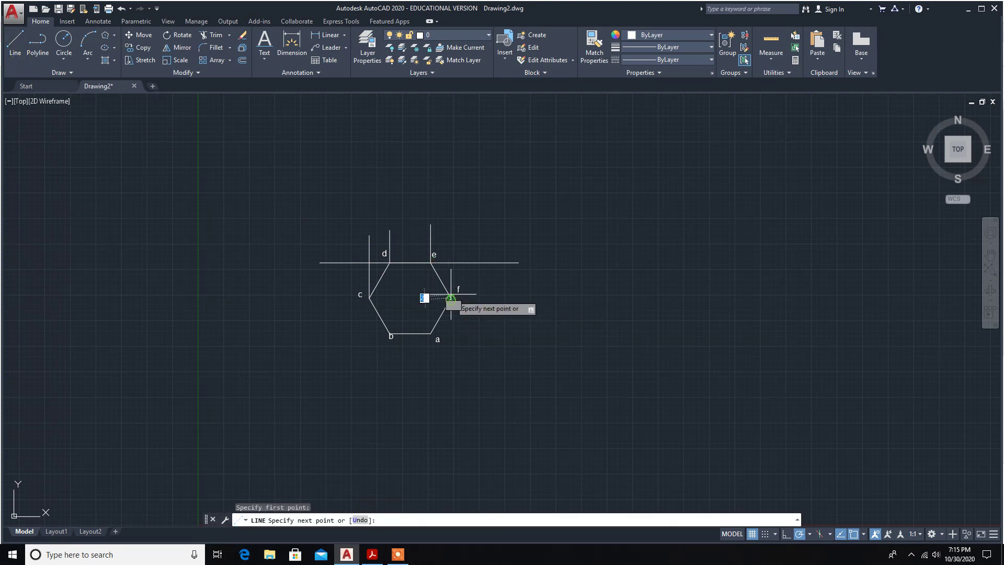
click(451, 231)
key(Escape)
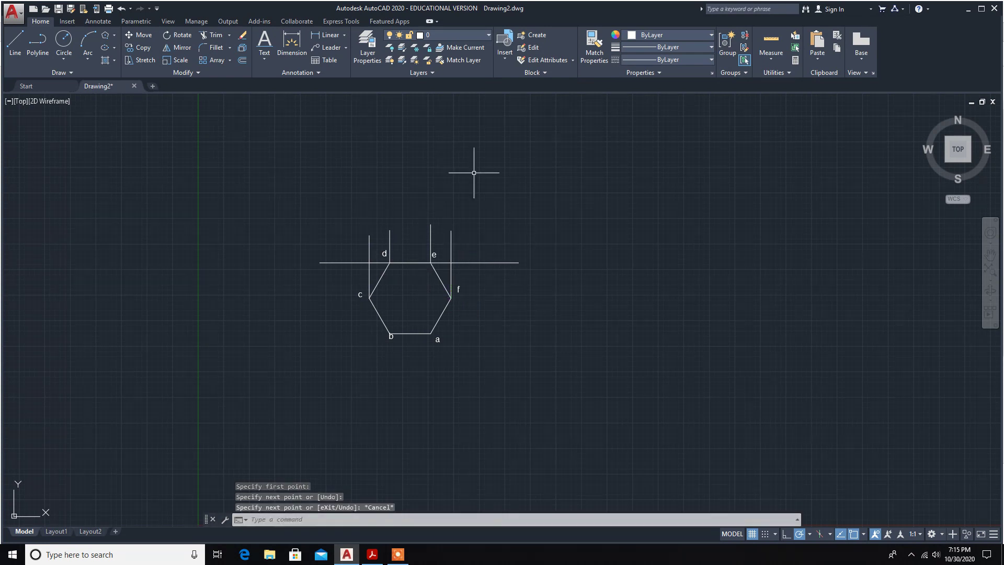
Turn object snap off and draw a horizontal line about 45 mm long above the reference line, crossing all four projectors
click(18, 43)
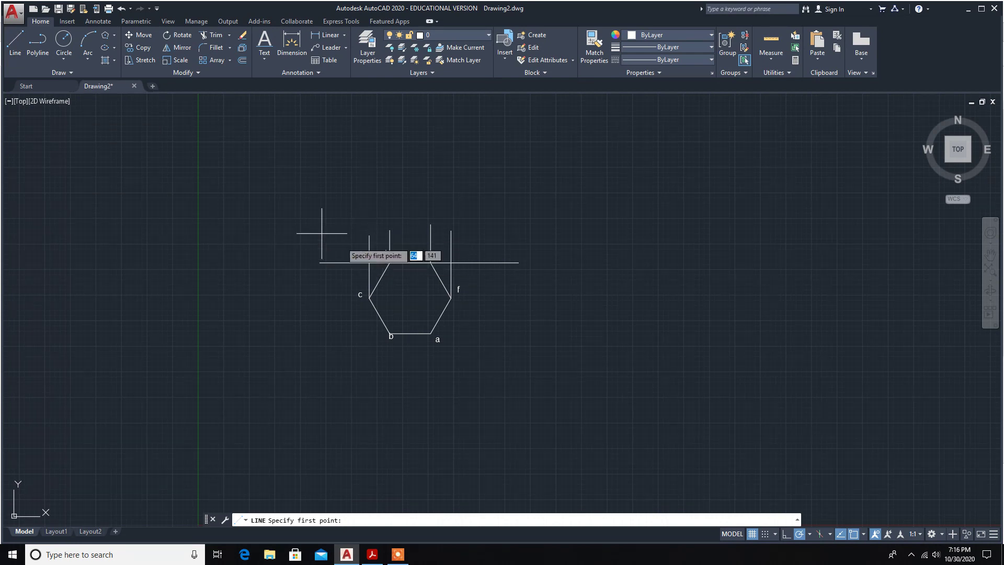
click(854, 534)
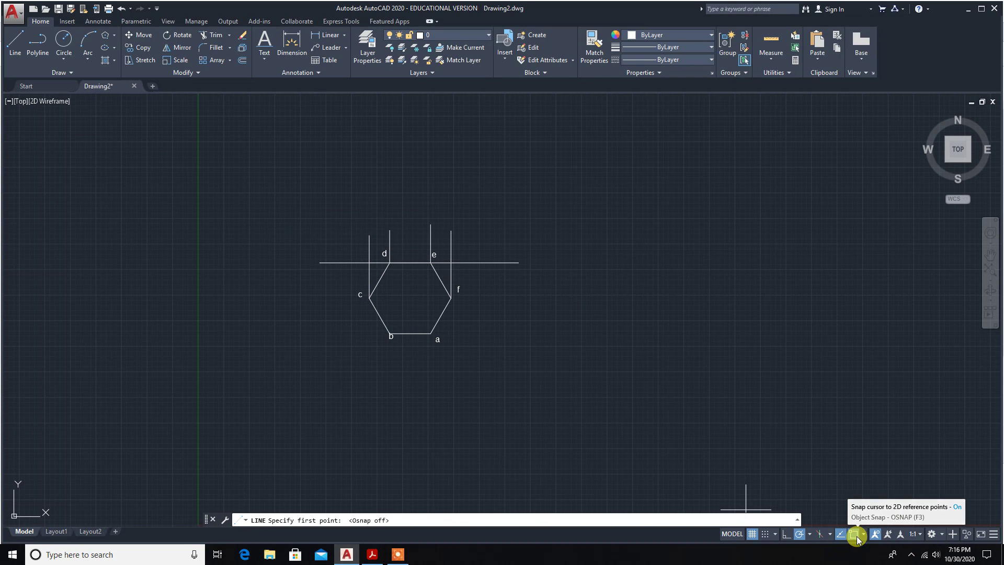
click(364, 245)
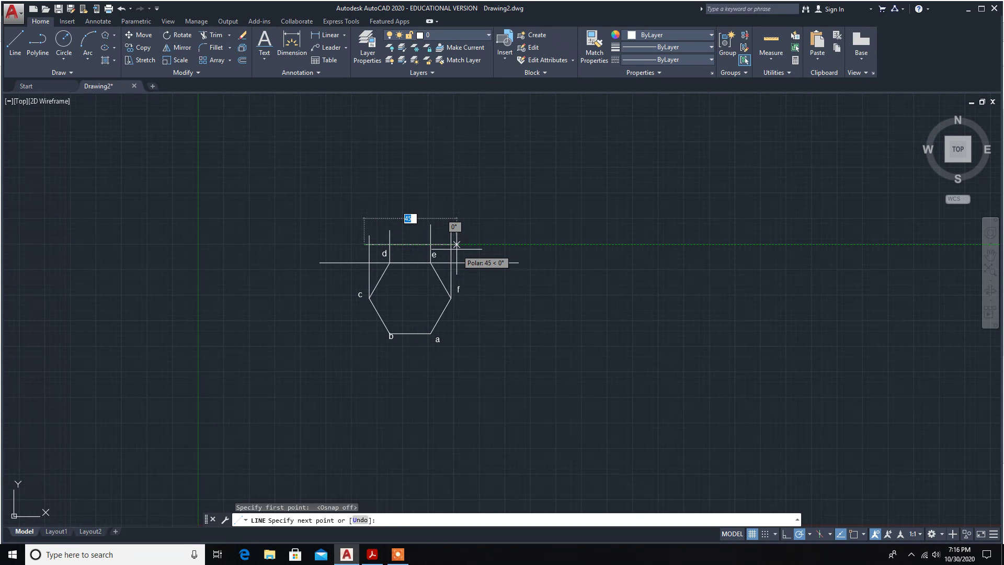
click(460, 244)
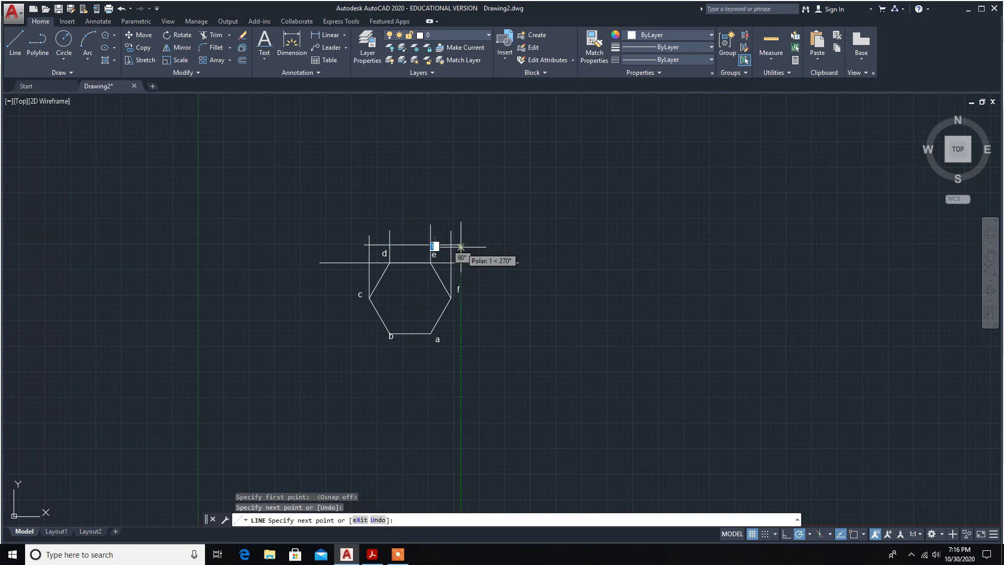
key(Escape)
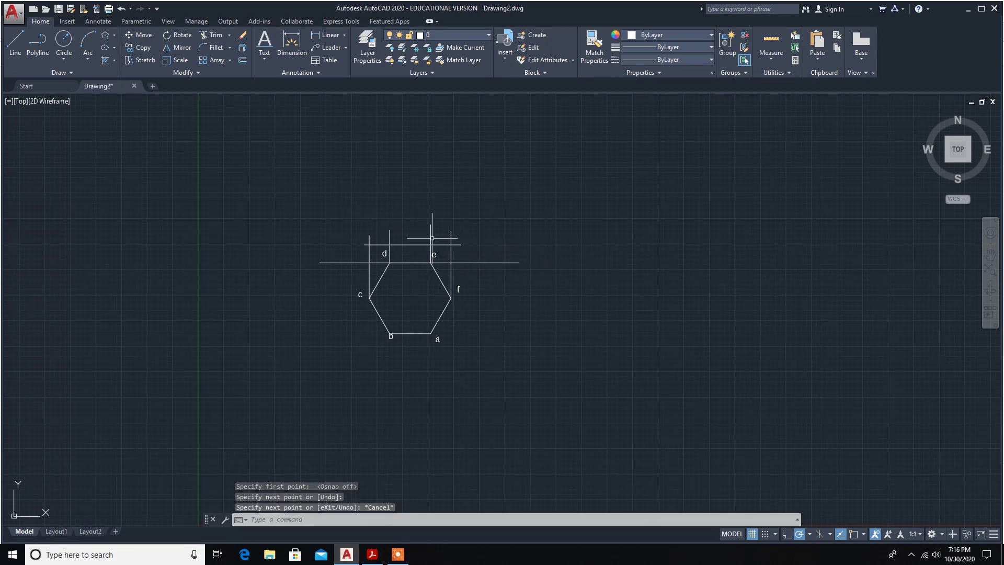
Trim both ends of the upper horizontal line back to the projectors from c and f, using all objects as cutting edges
click(207, 39)
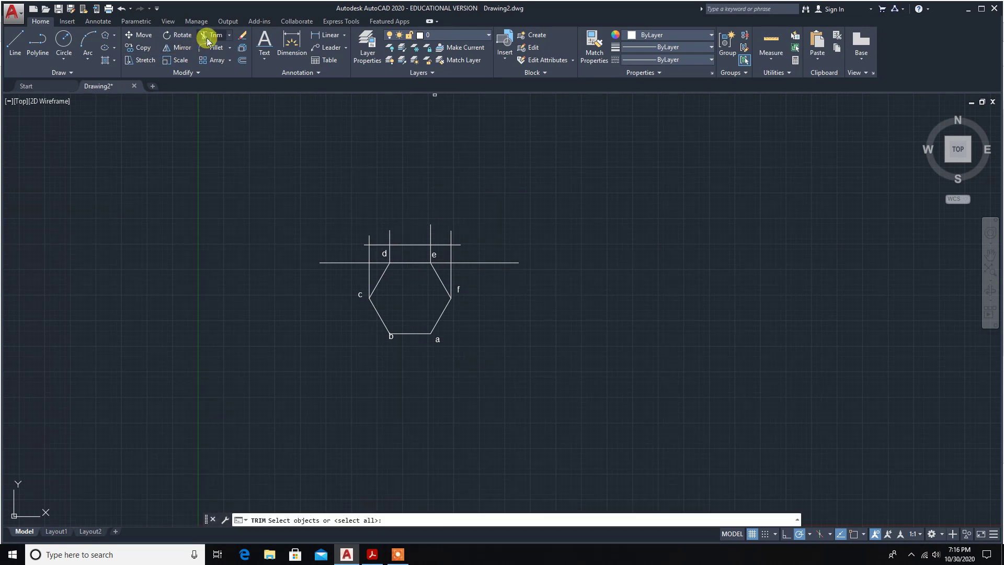
key(Return)
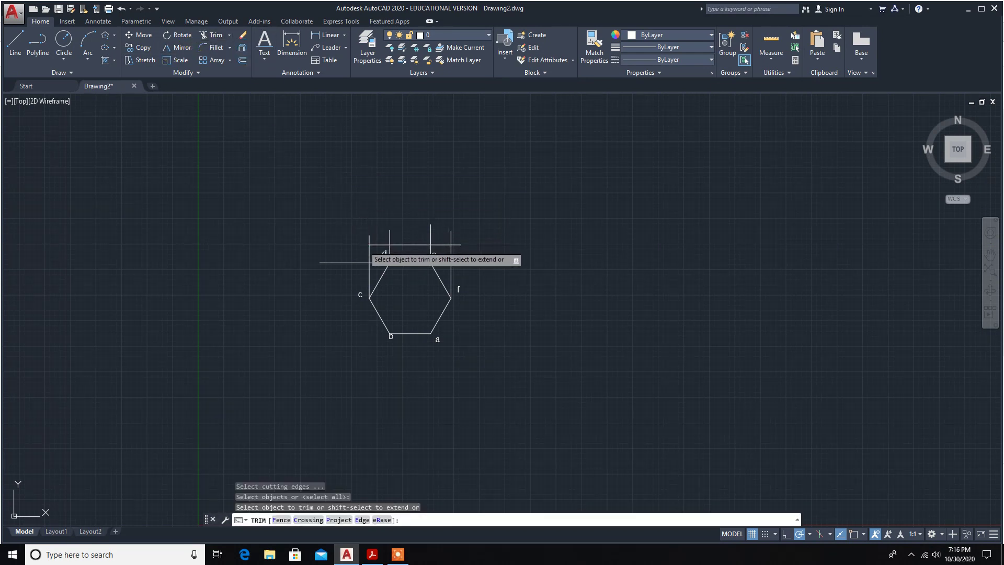
click(366, 245)
click(456, 244)
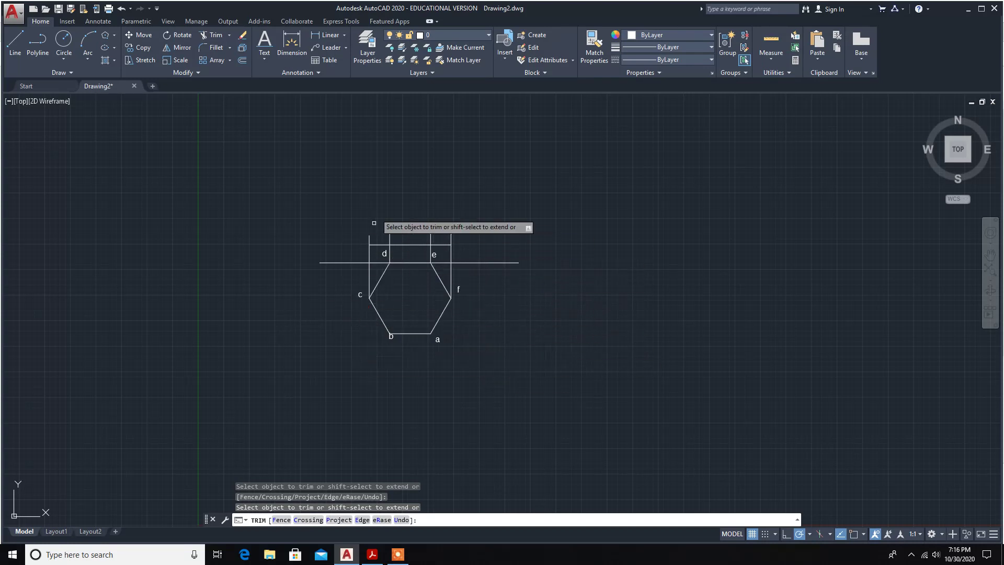
Start single-line text with height 3 and rotation 0, and label the c end of the front view line c'
click(265, 50)
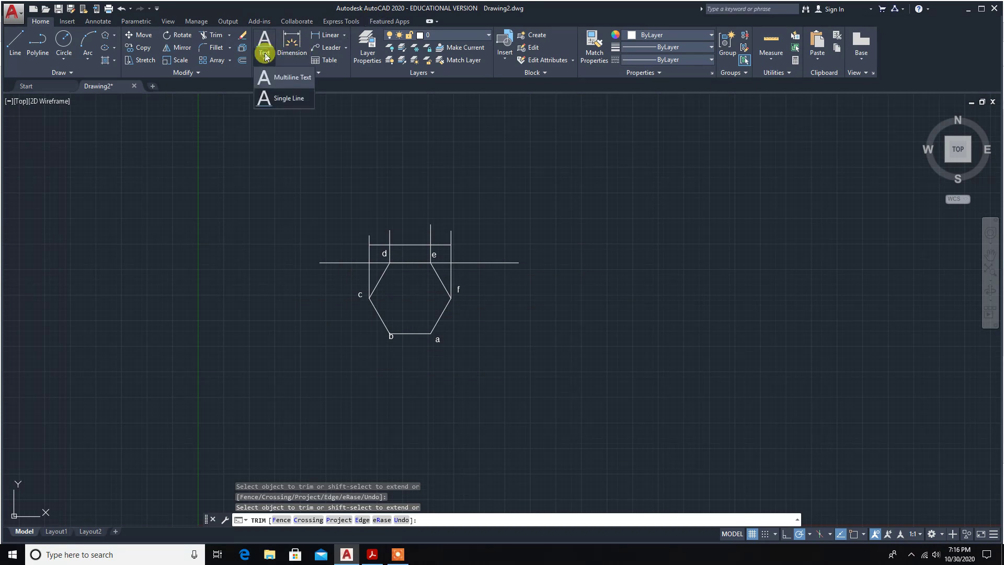
click(279, 96)
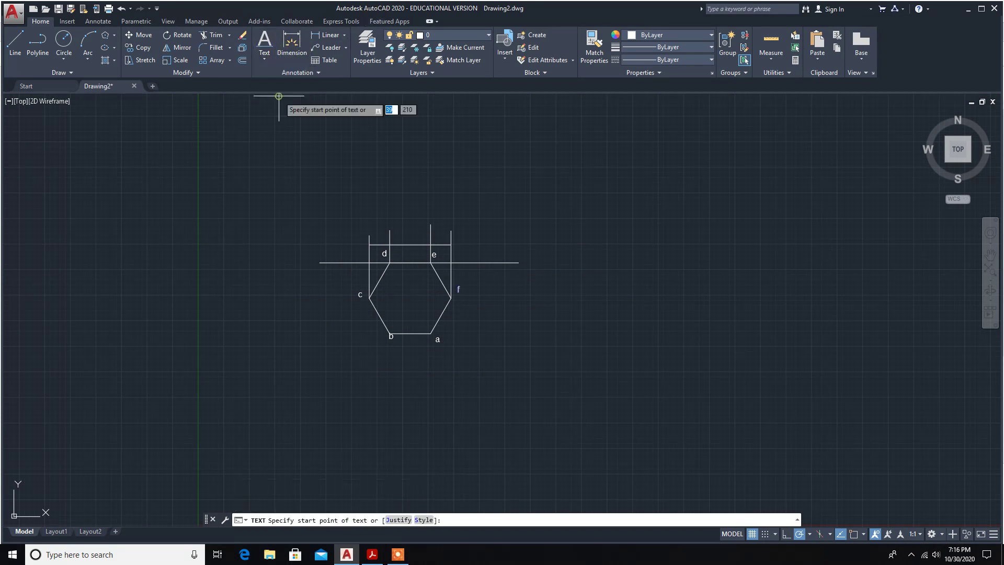
click(361, 243)
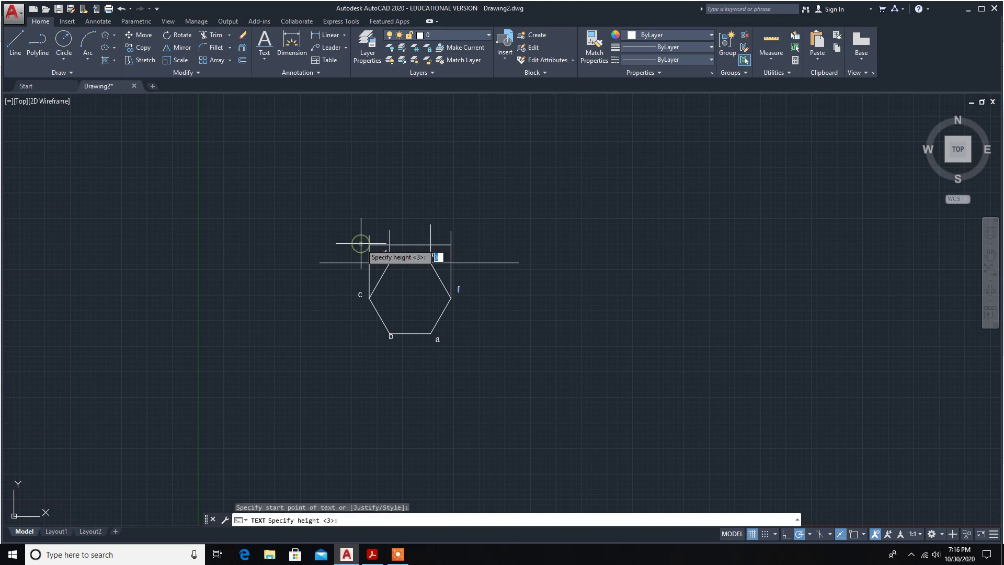
key(Return)
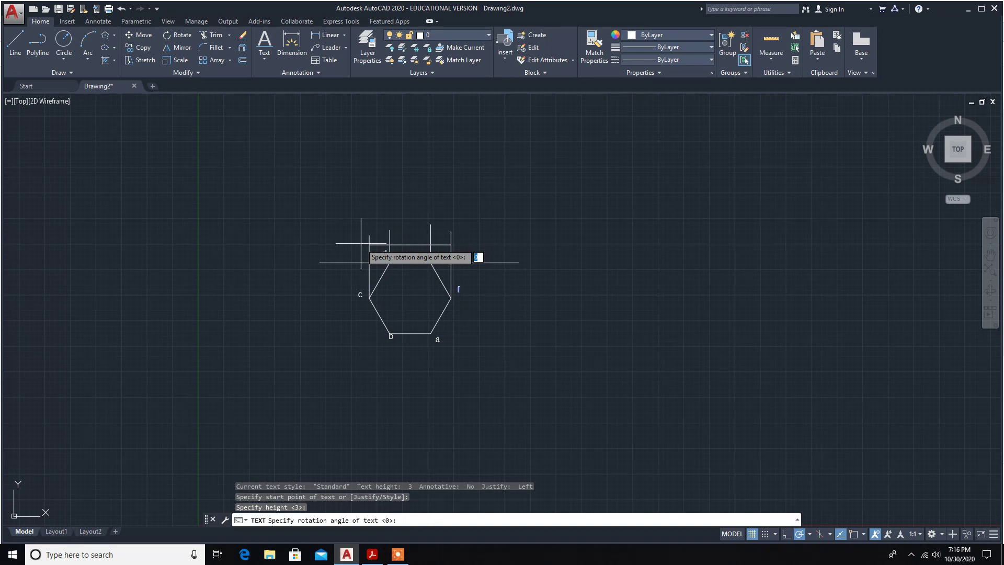
key(Return)
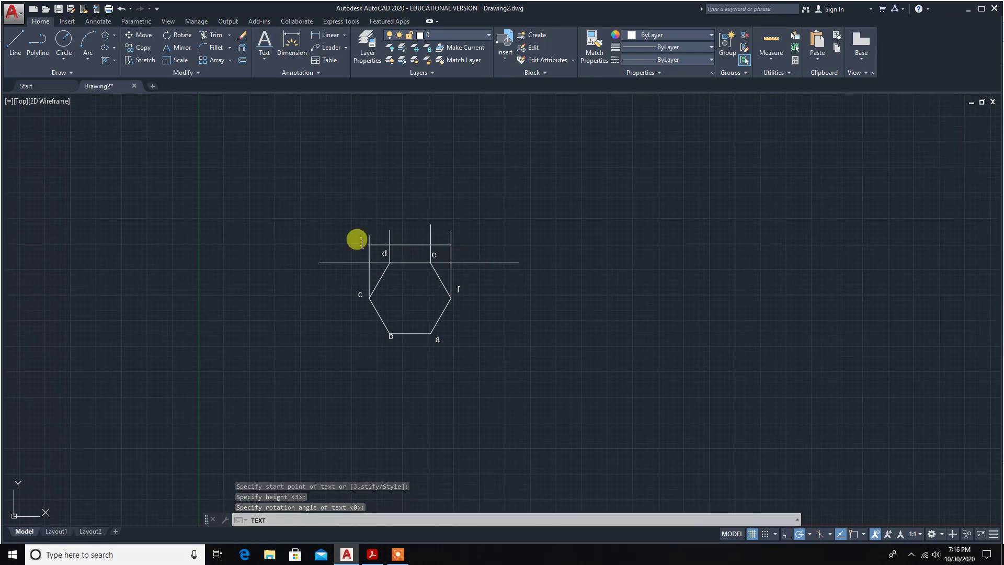
text(g)
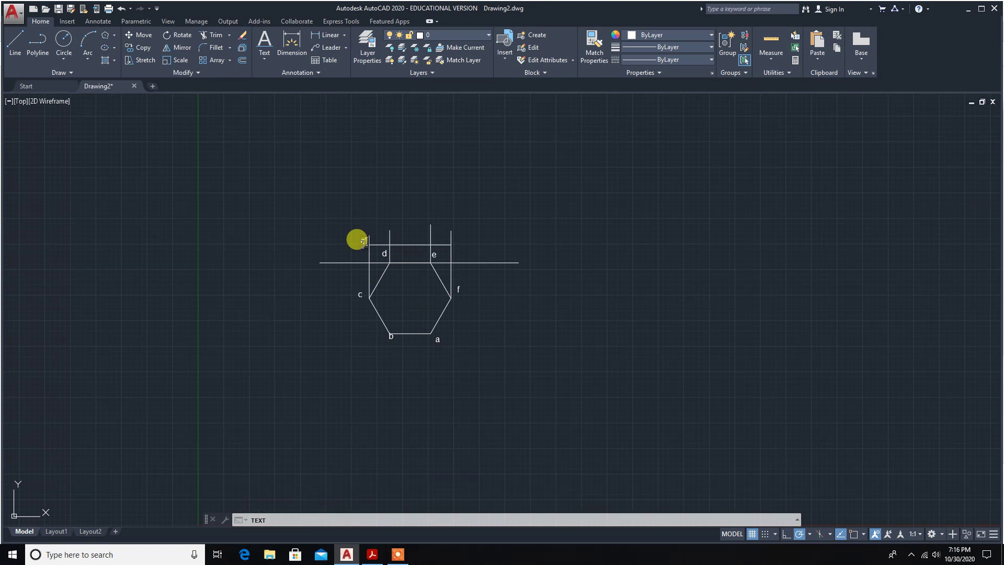
Label the remaining projector points on the front view line b(d'), a(e') and f'
click(385, 244)
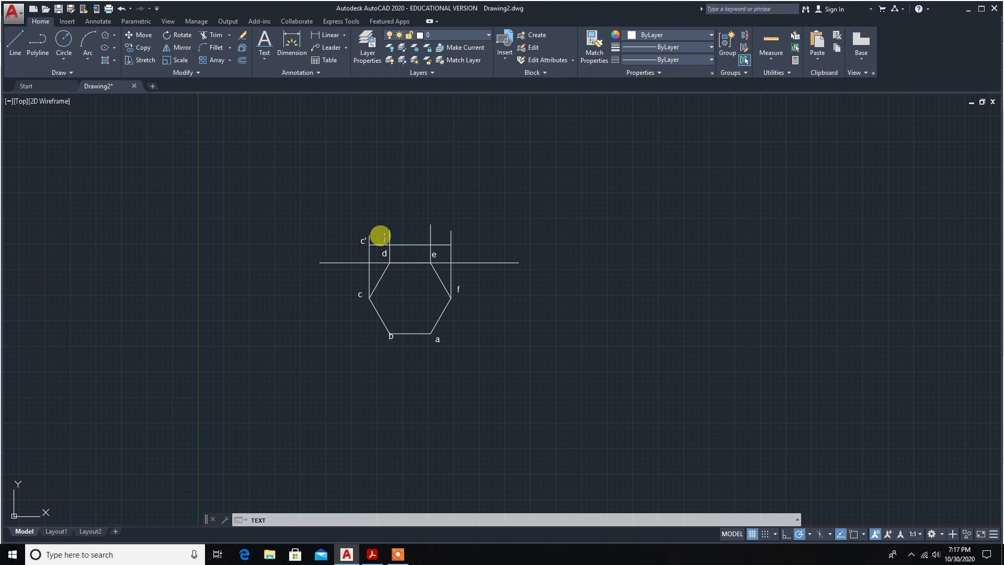
text(b)
text(')
text((d)
click(425, 239)
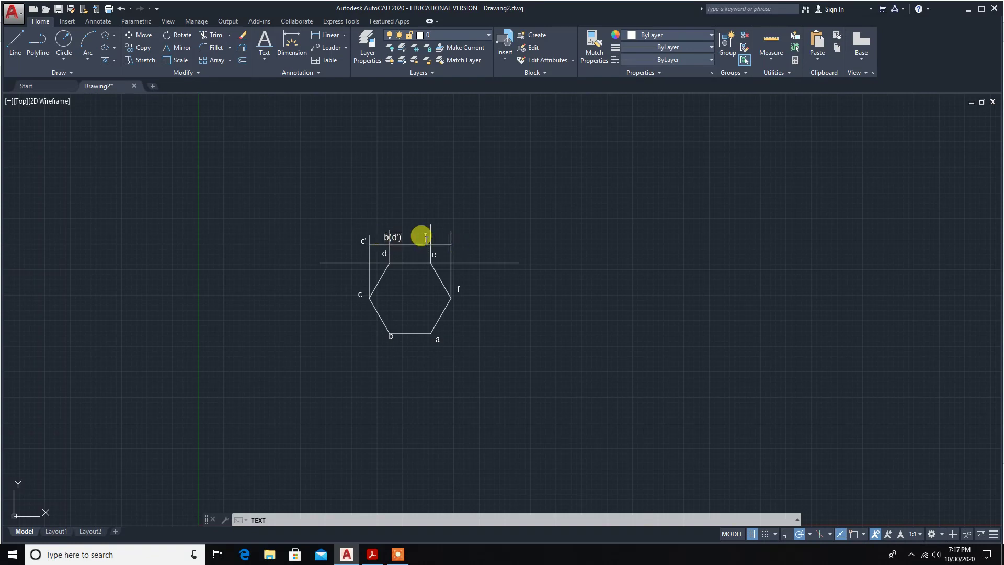
text(a(e)
text(f)
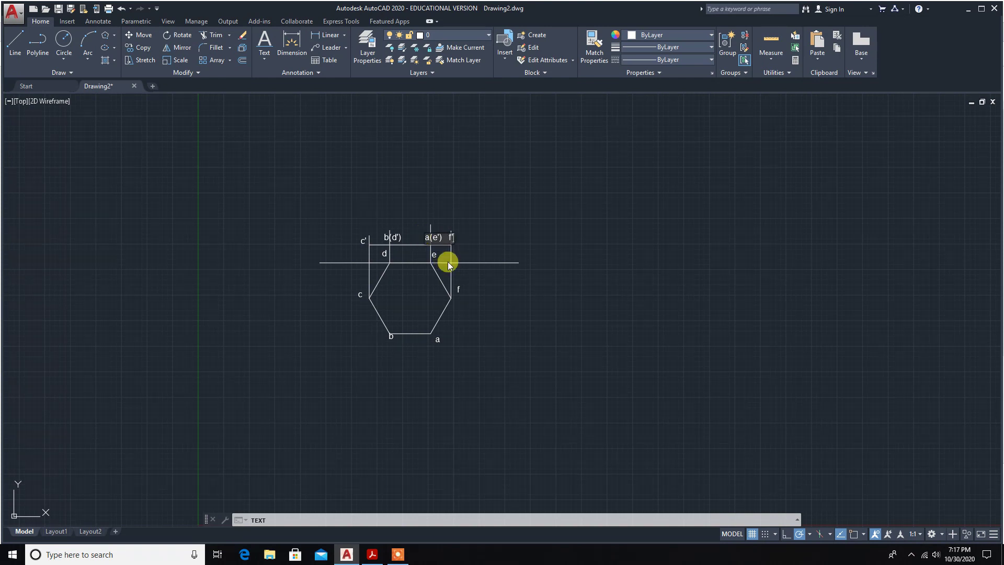
Add the caption "front view" beside the front view, above the reference line
click(482, 242)
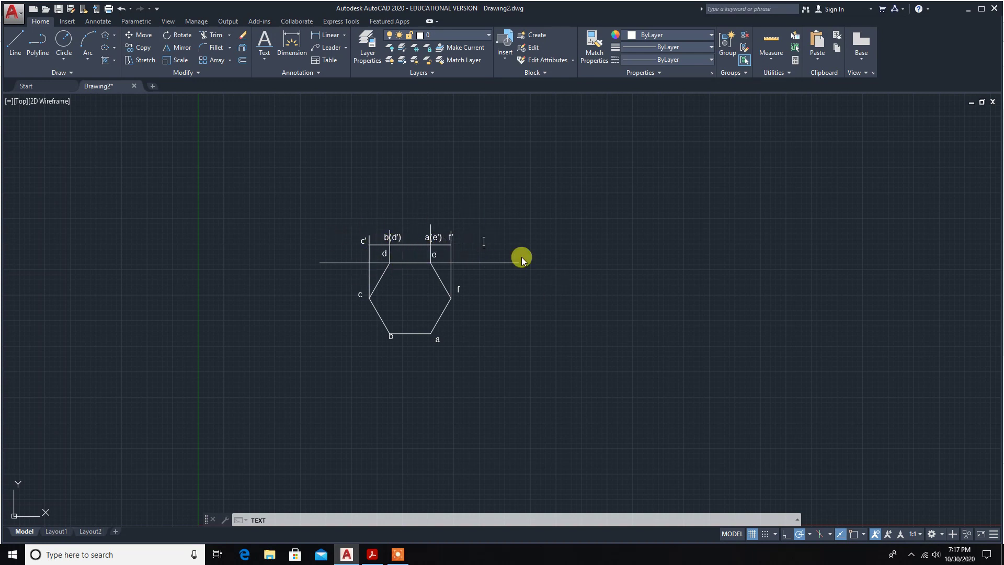
text(top view)
key(BackSpace)
key(BackSpace)
key(BackSpace)
key(BackSpace)
key(BackSpace)
key(BackSpace)
key(BackSpace)
key(BackSpace)
text(front view)
key(Return)
key(Return)
Add the caption "top view" beside the hexagon, below the reference line
text(top[)
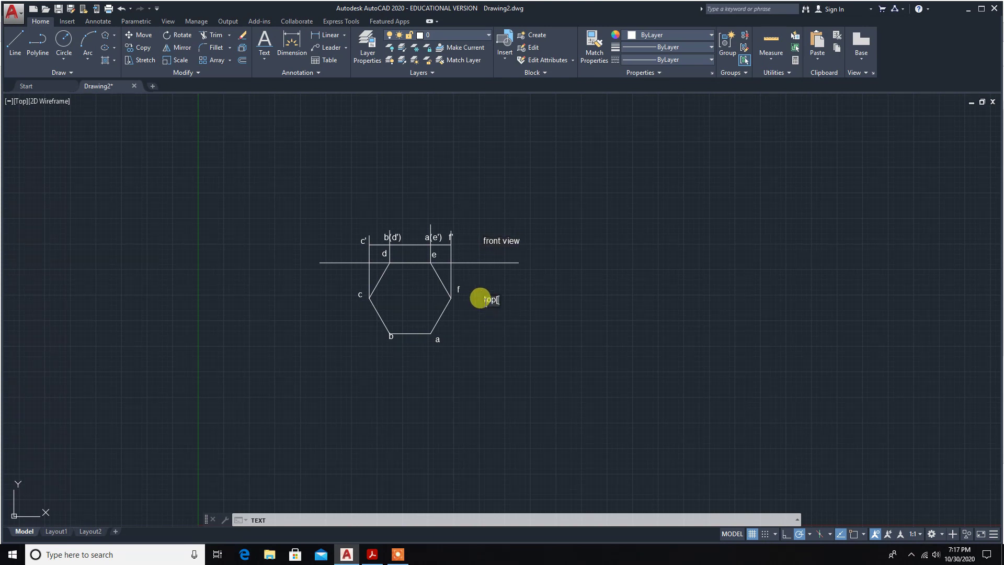
text( view)
click(538, 328)
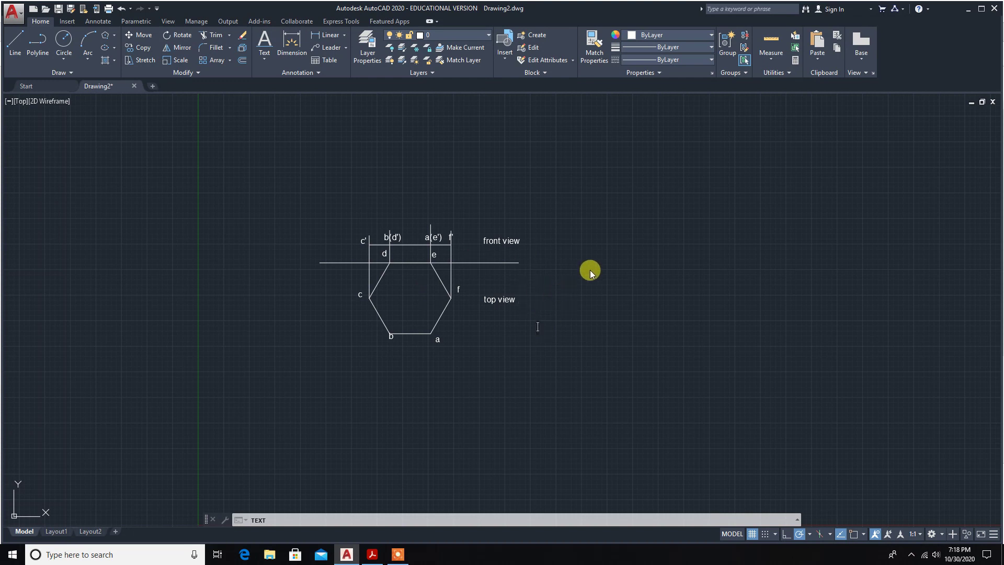
Label the two ends of the reference line x and y, and finish the text command
click(323, 265)
text(x)
click(551, 330)
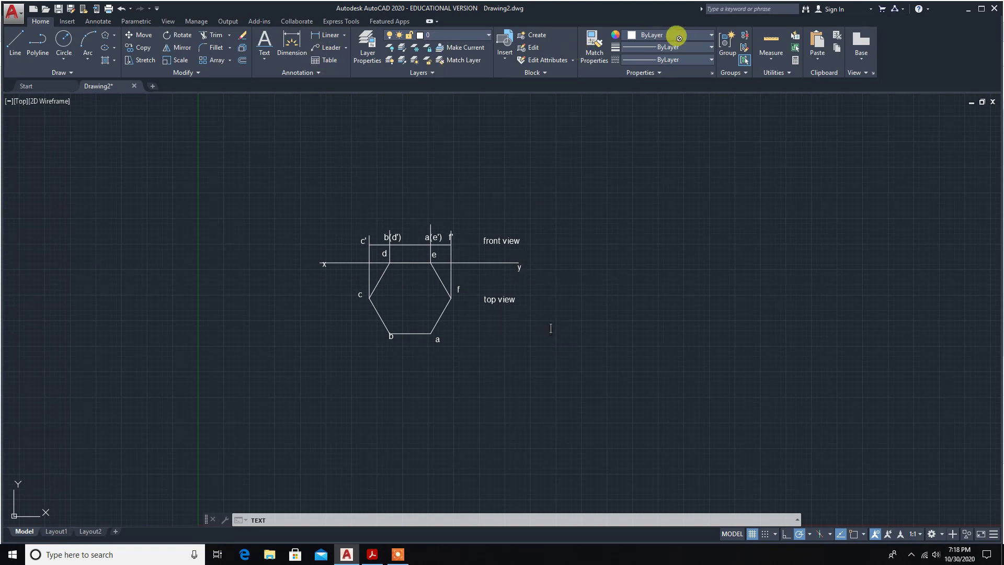
key(Escape)
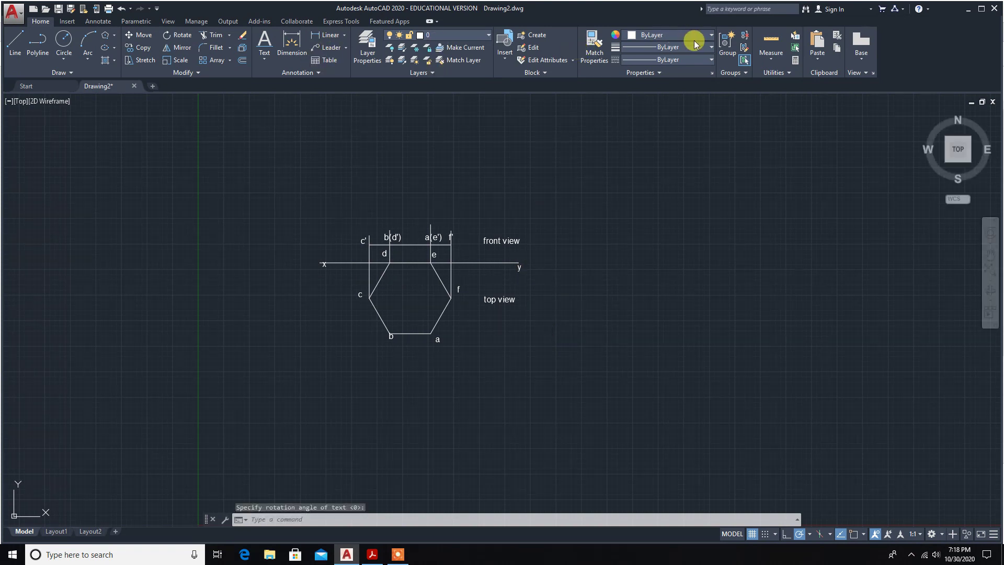
Set the current object colour to green 19,155,72 and dimension the hexagon's lower side ba, placing the dimension below it
click(694, 39)
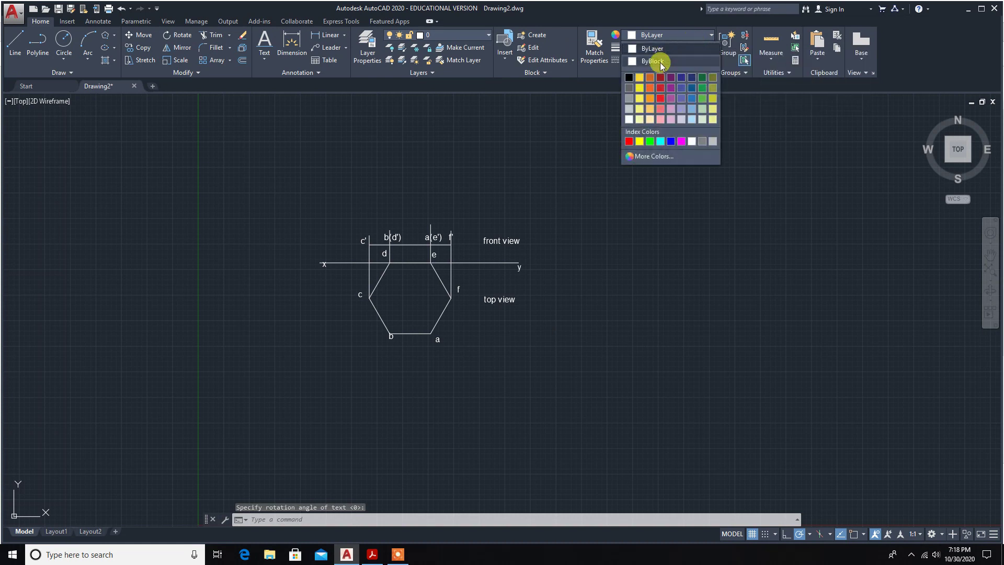
click(701, 86)
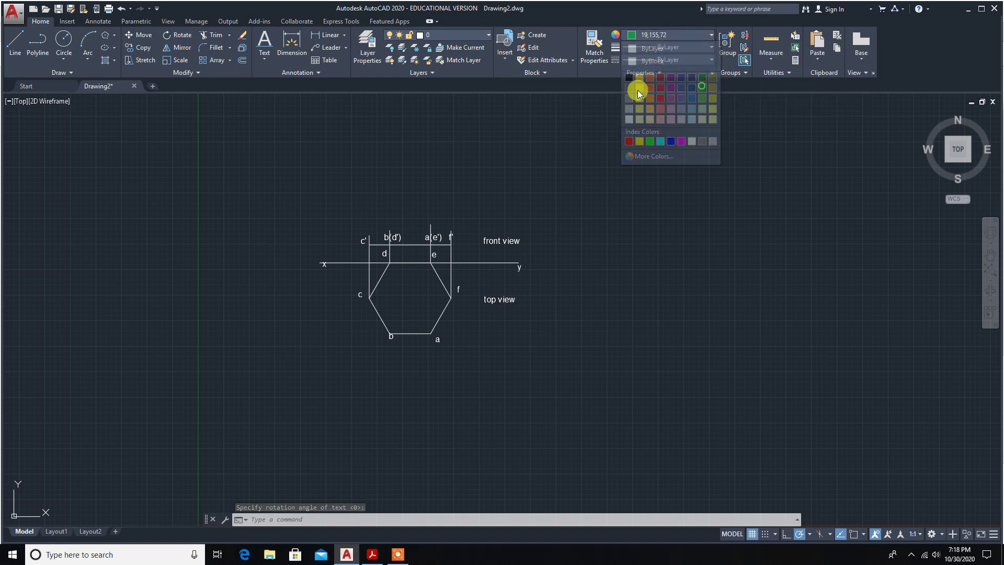
click(293, 48)
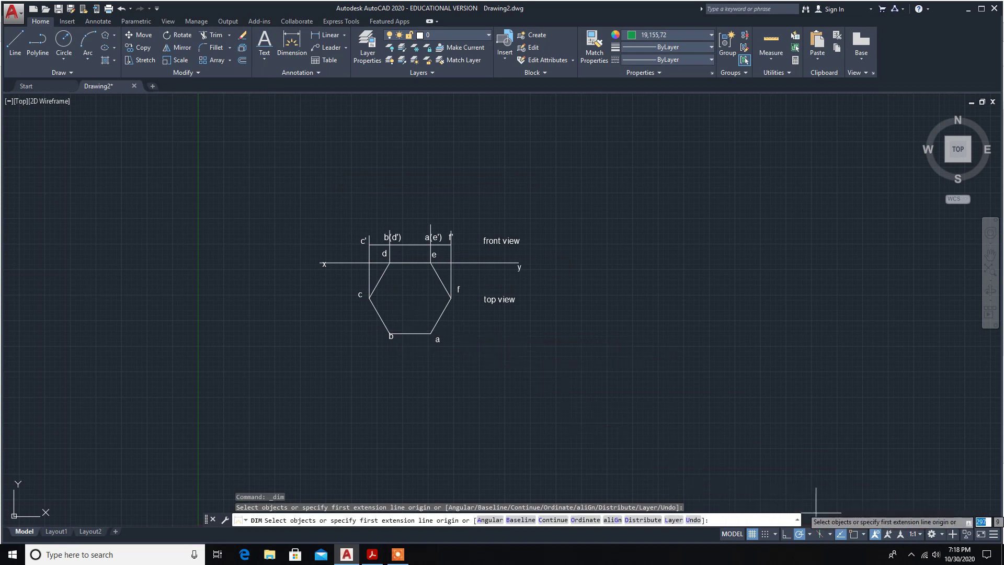
click(391, 335)
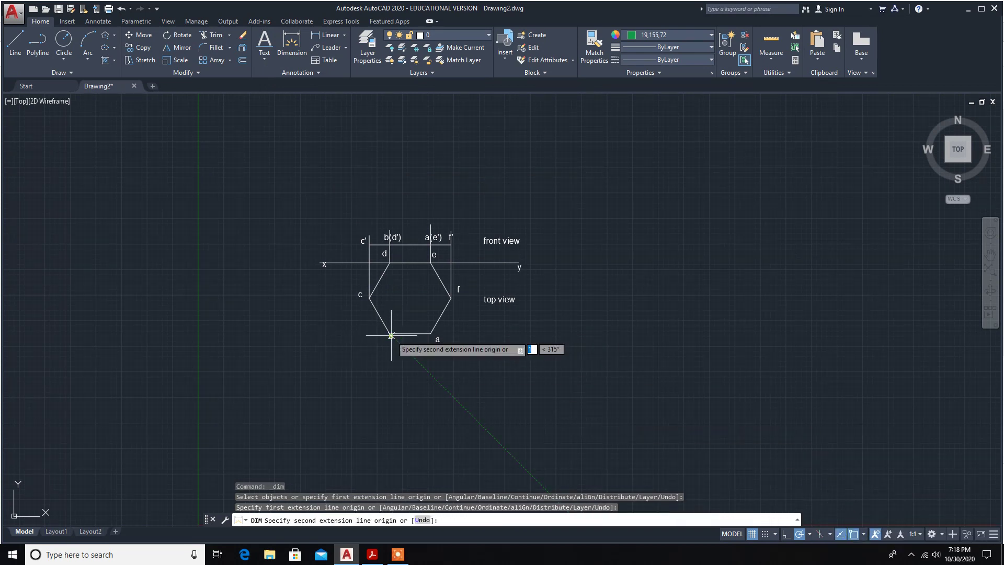
click(430, 333)
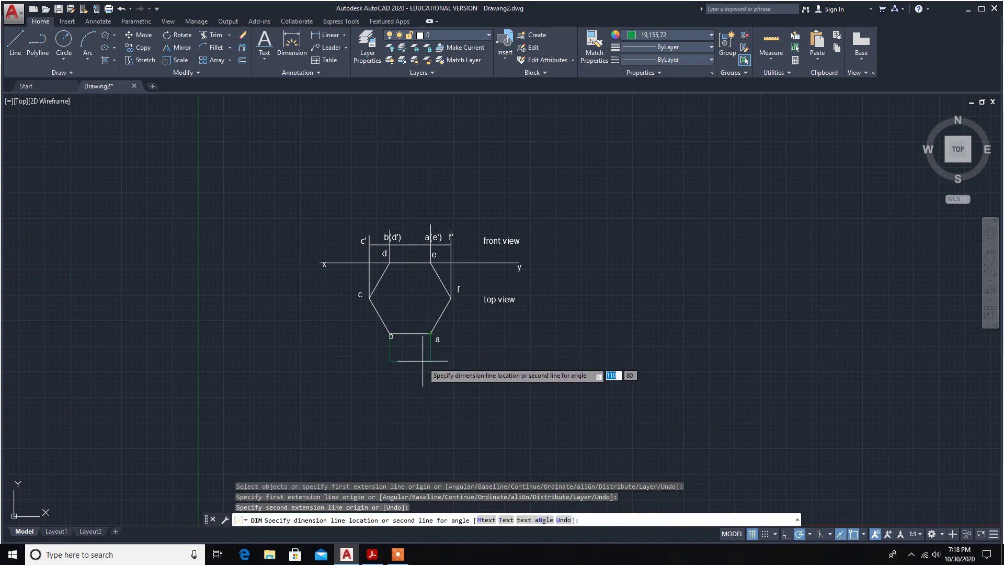
click(423, 361)
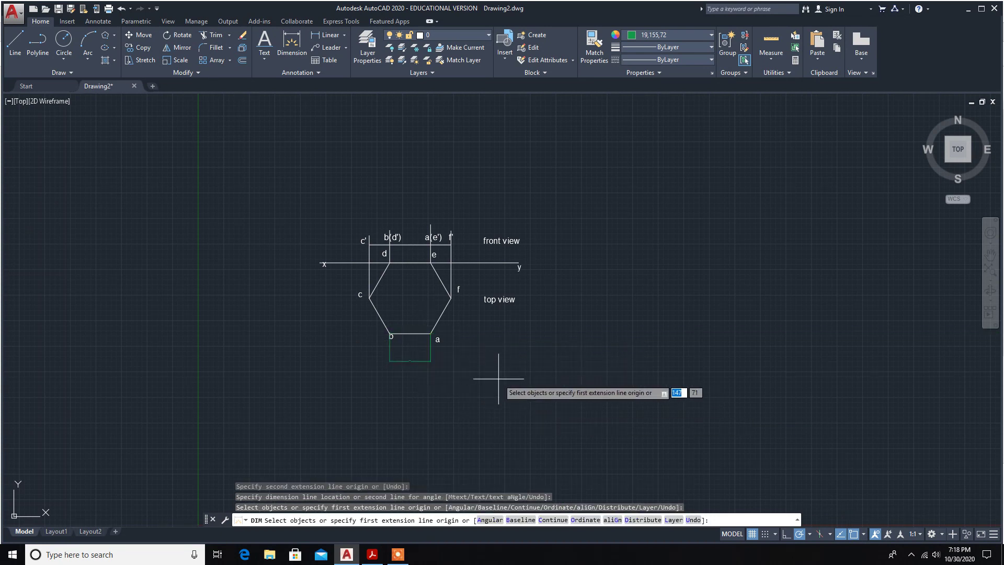
key(Return)
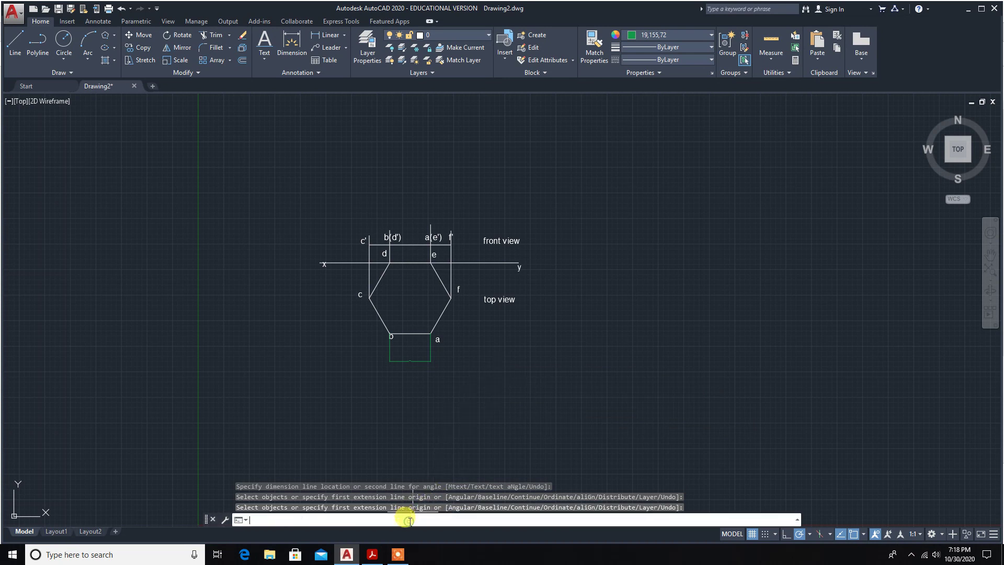
Modify the Standard dimension style so that its linear dimensions have a precision of 0
text(dim)
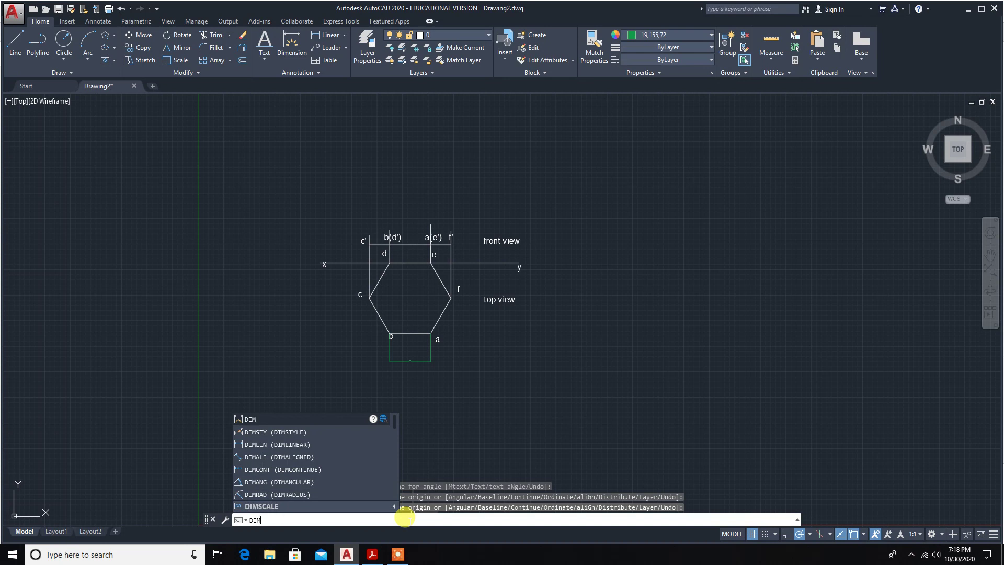
click(277, 432)
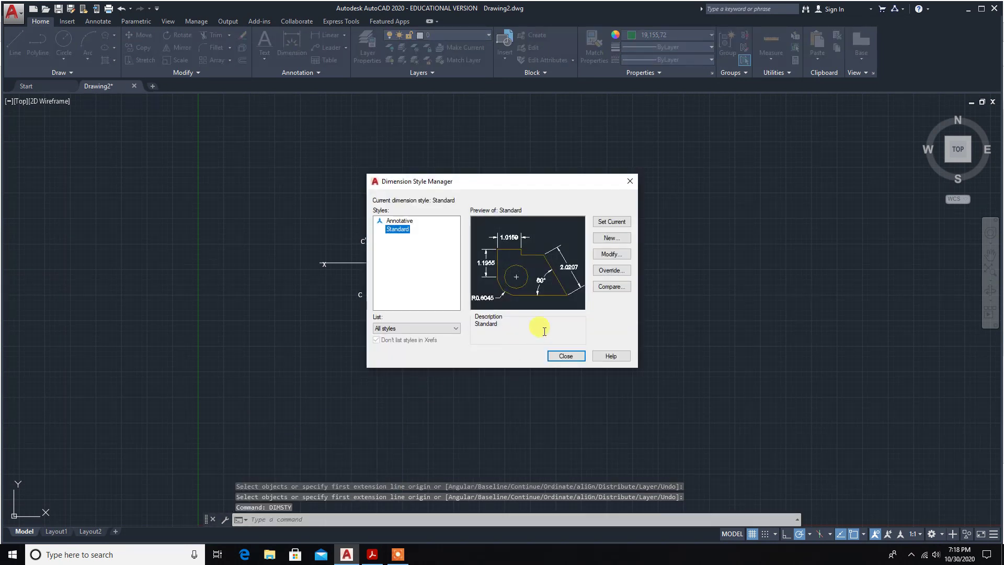
click(629, 255)
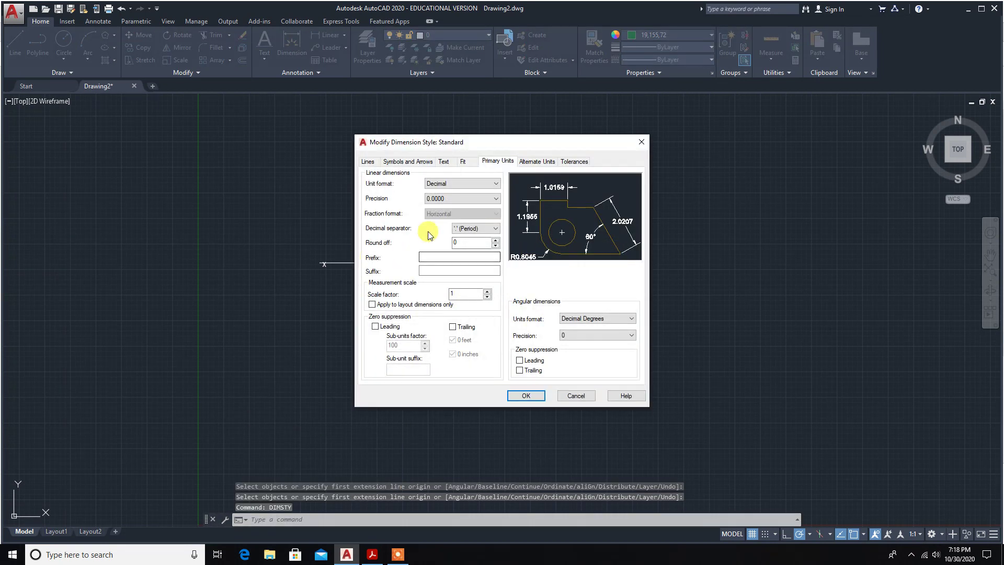
click(486, 199)
click(435, 207)
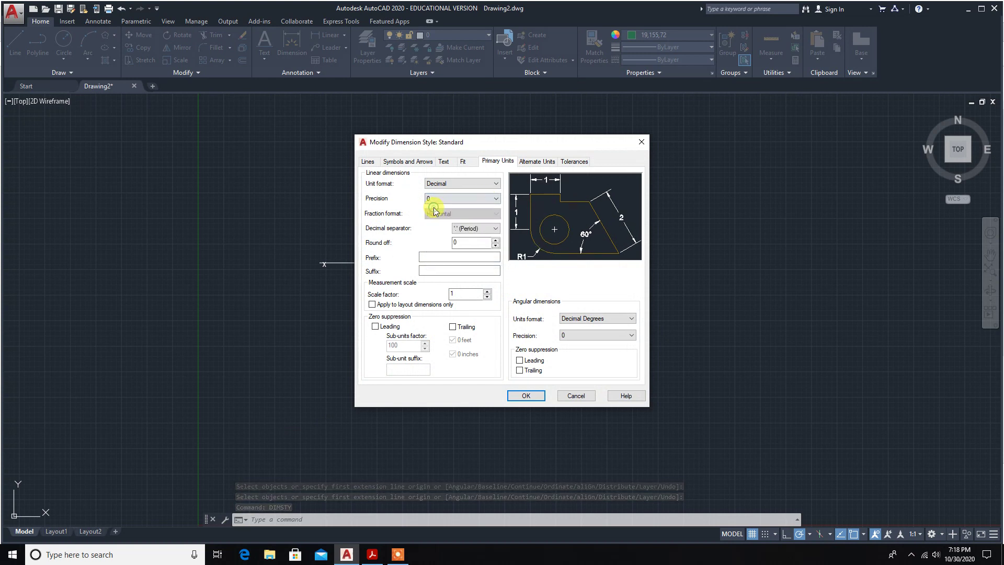
Increase the Standard dimension style's arrow size, set its text height to 3, and make the style current
click(396, 161)
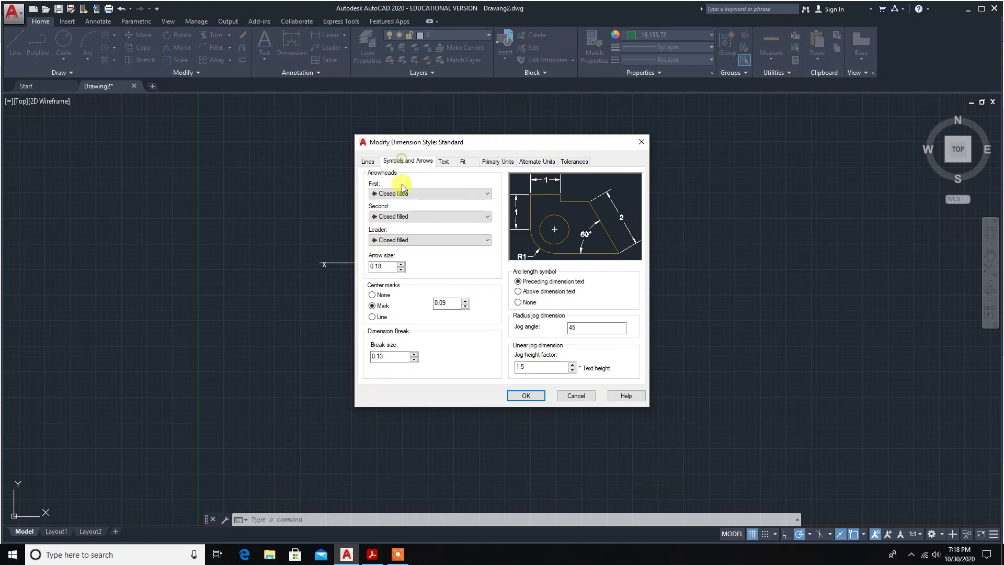
drag(392, 269, 351, 264)
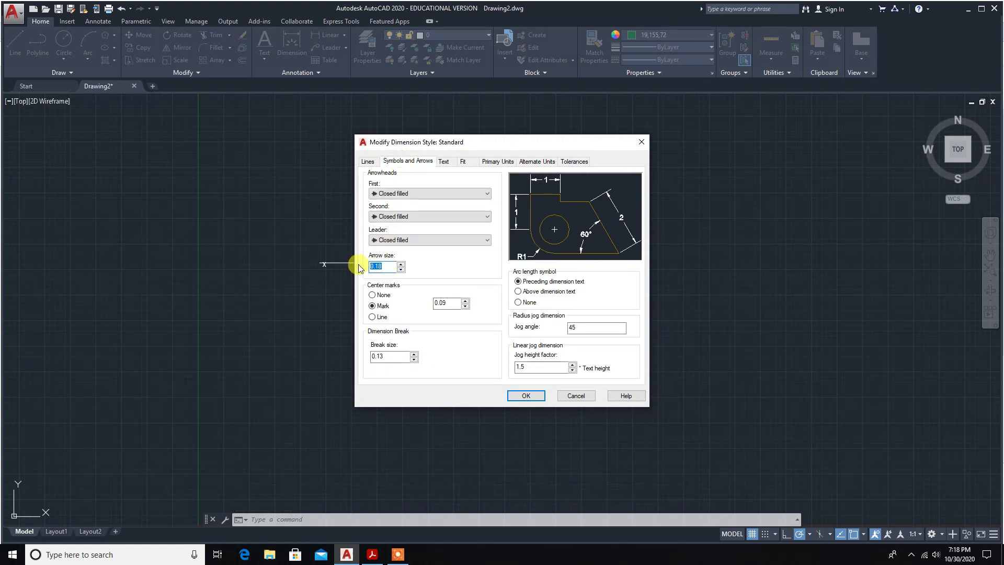
click(442, 162)
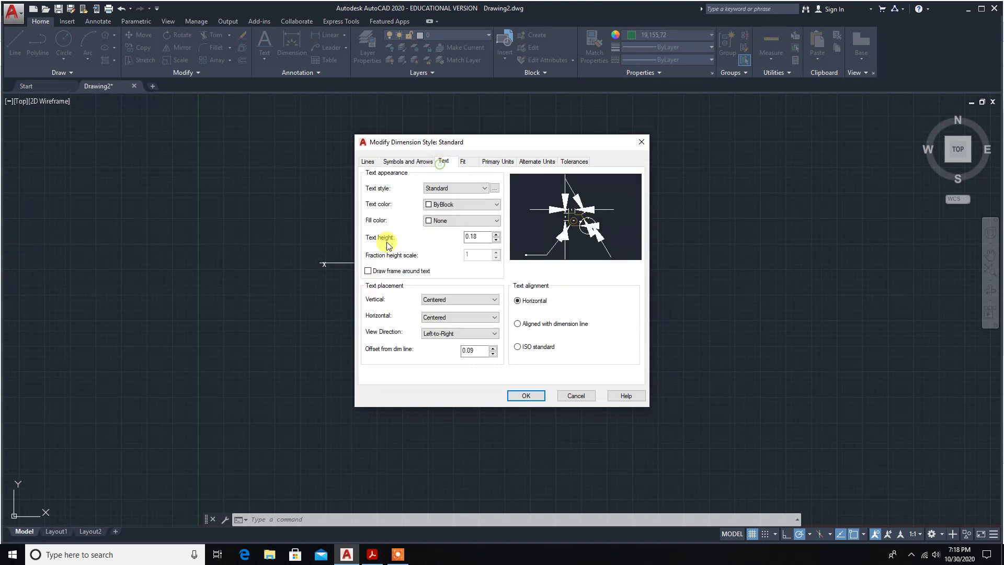
drag(482, 234, 448, 238)
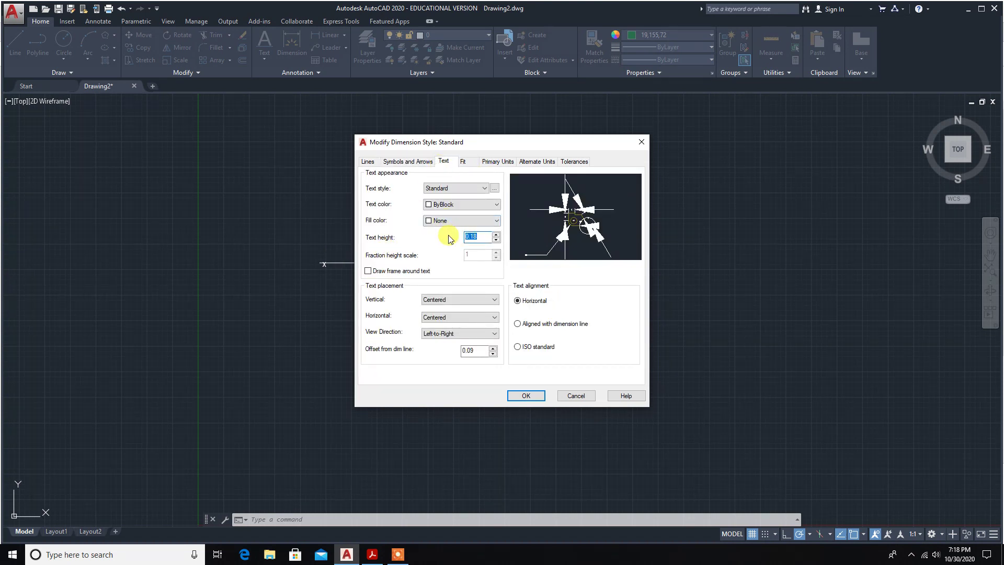
text(3)
click(525, 395)
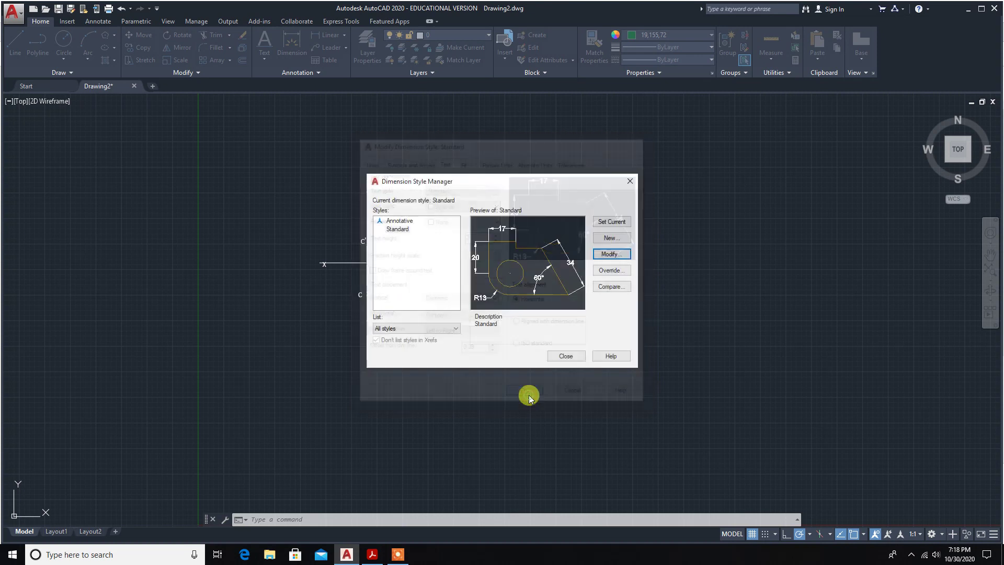
click(610, 221)
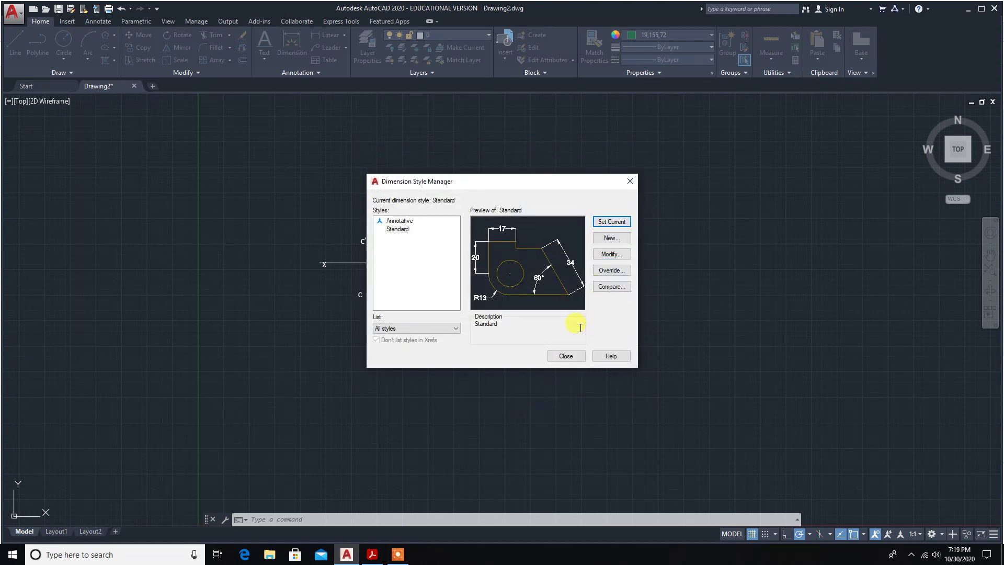
click(575, 356)
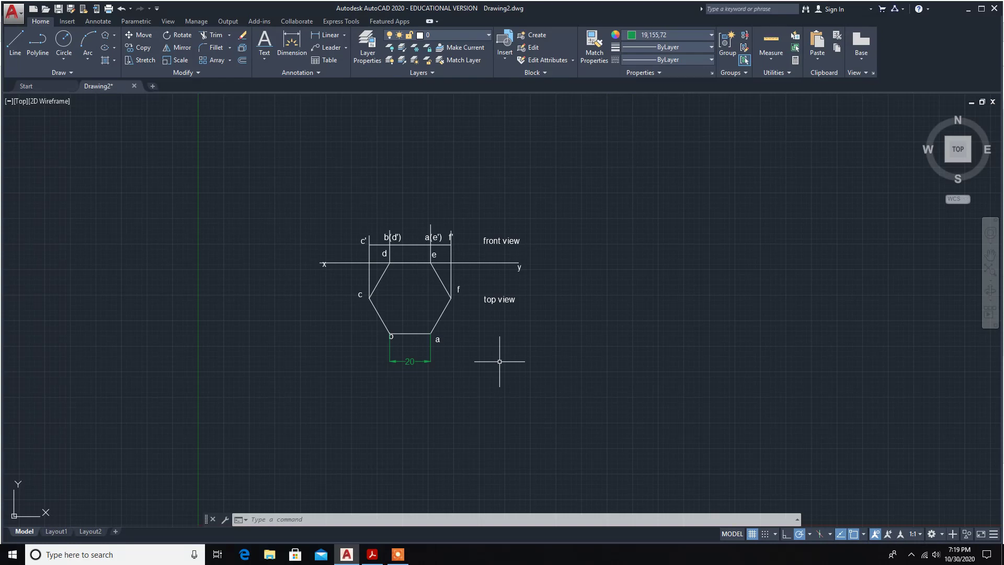
click(398, 553)
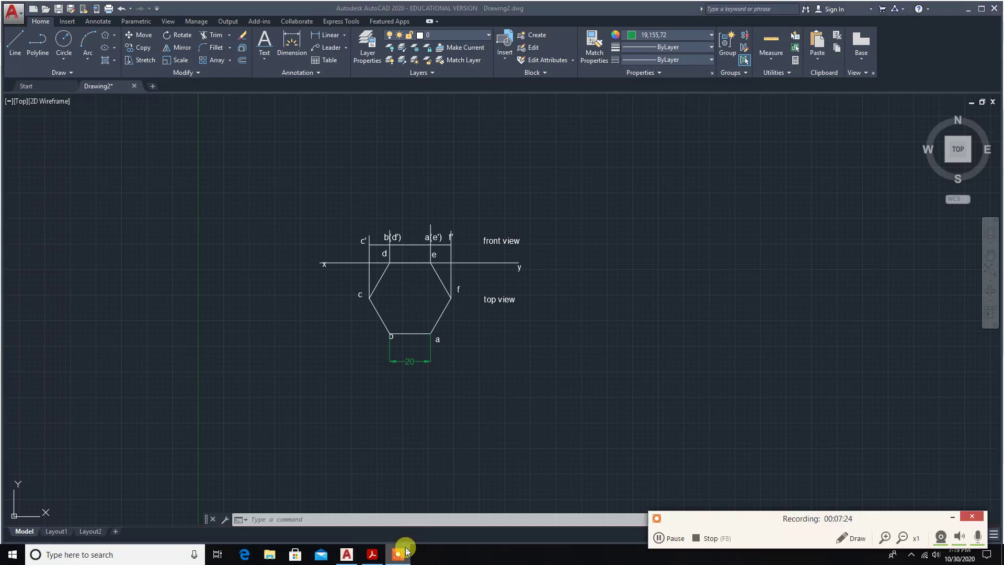